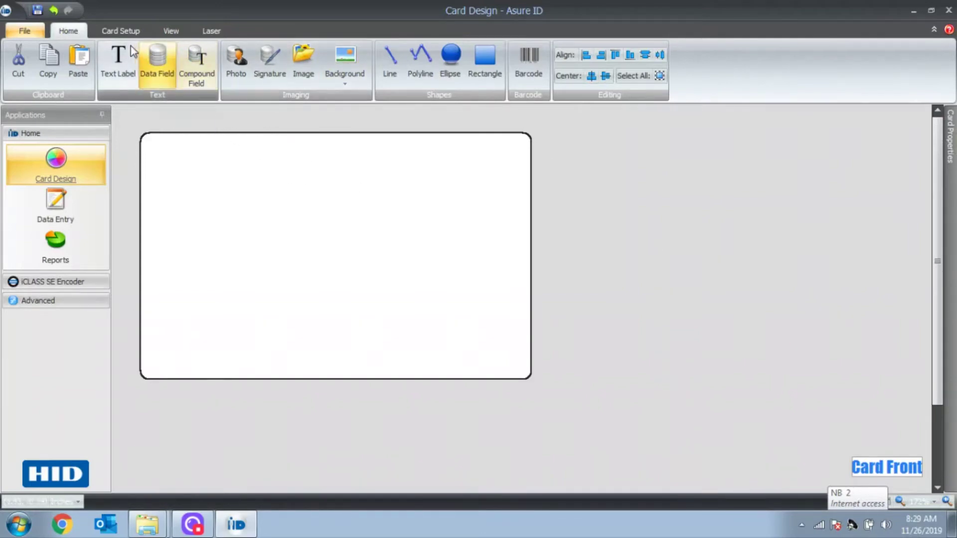
Try landscape and dual-sided layouts, then settle on a single-sided portrait card.
click(130, 29)
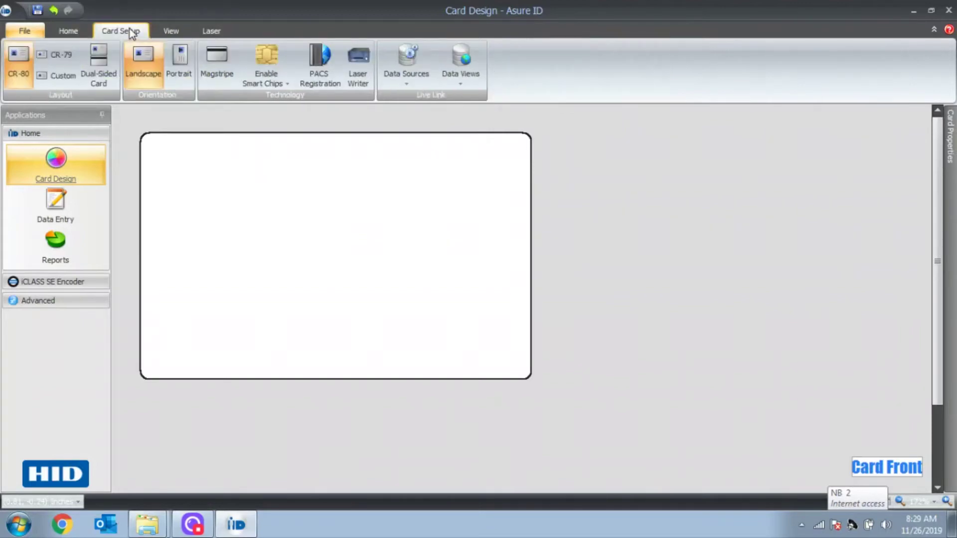
click(184, 68)
click(140, 77)
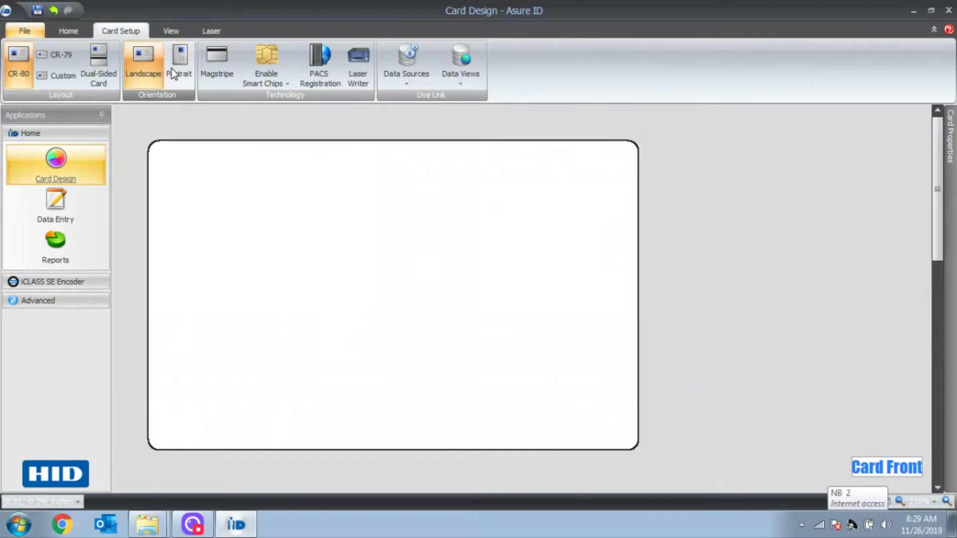
click(174, 70)
click(145, 70)
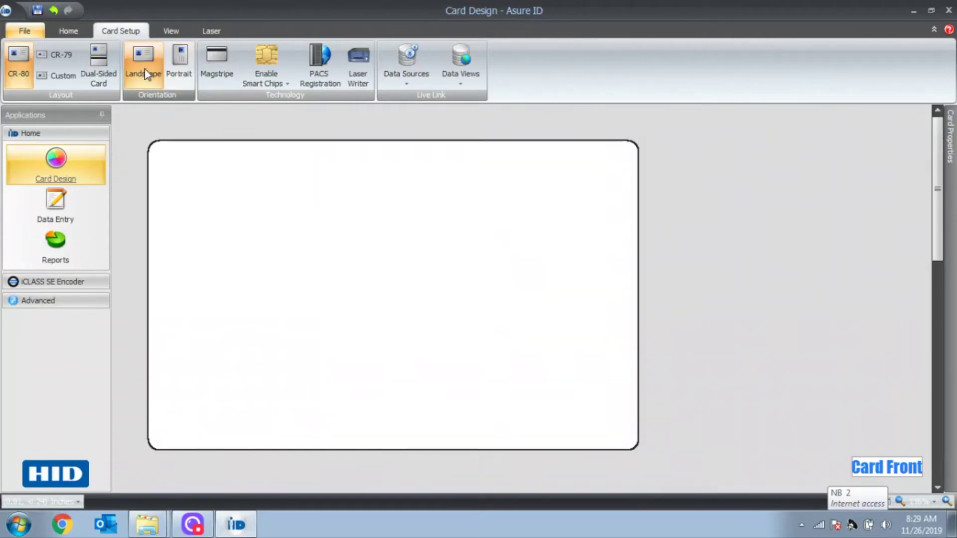
click(104, 71)
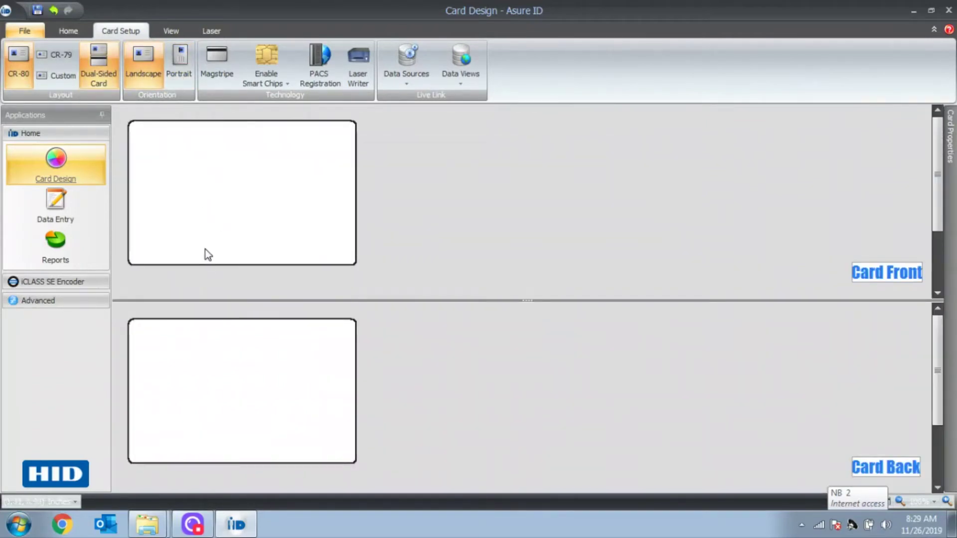
click(95, 70)
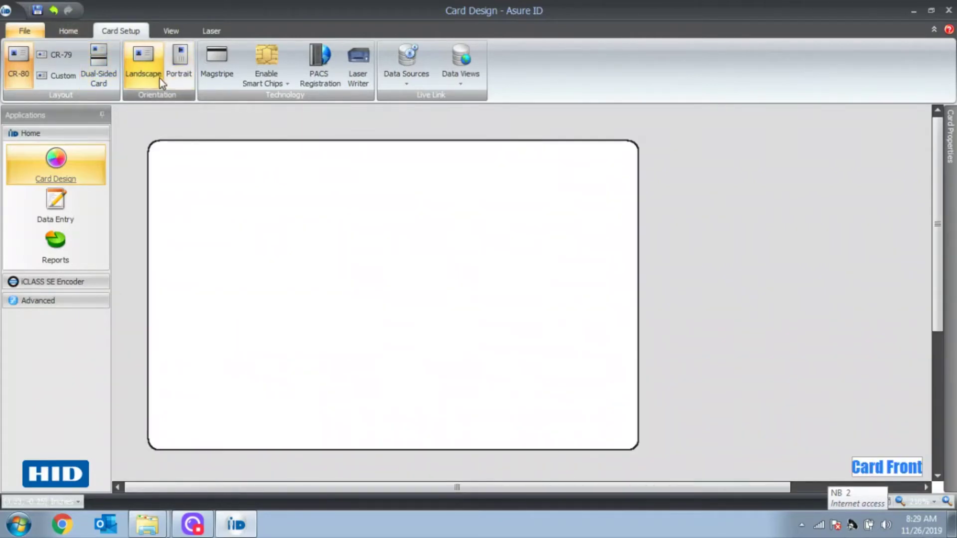
click(184, 70)
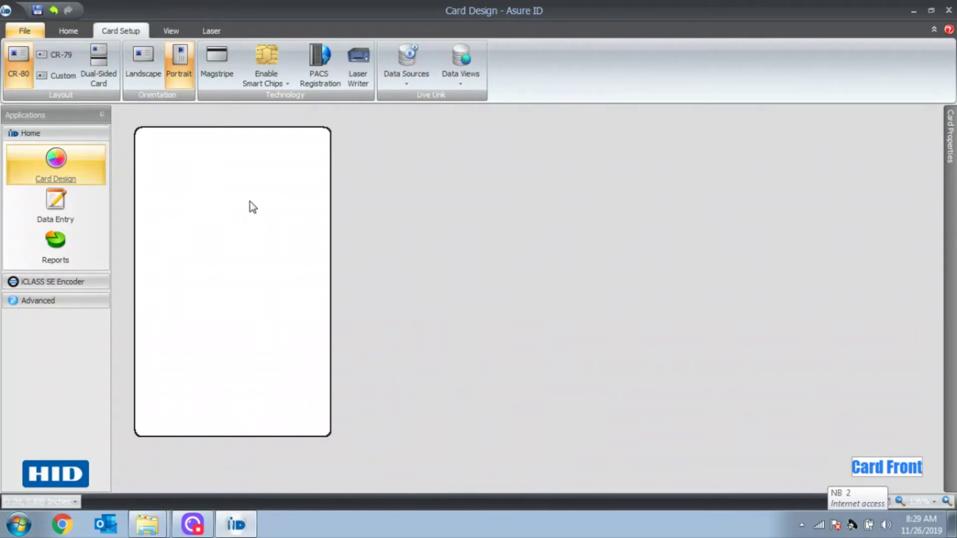
click(68, 32)
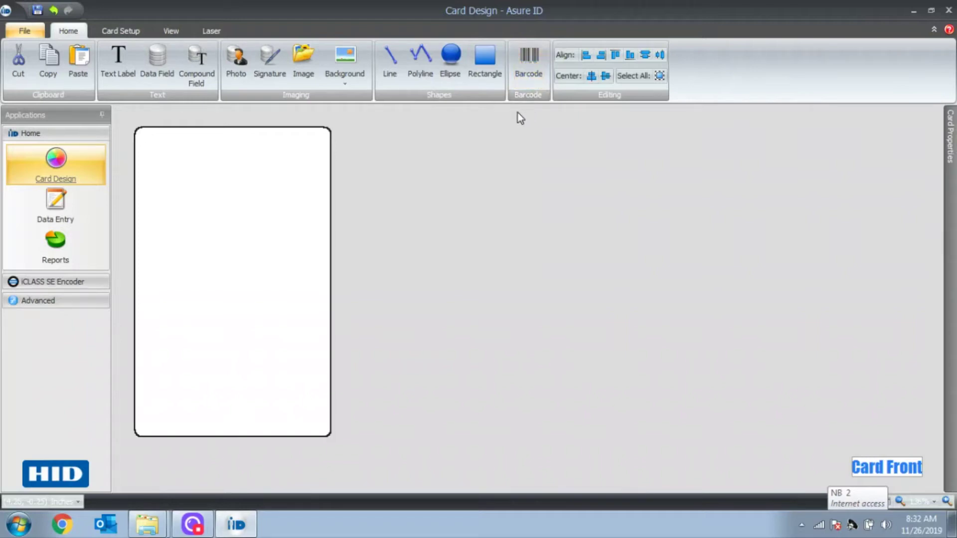
Draw an image area across the card's top with a Transparent border colour.
click(299, 61)
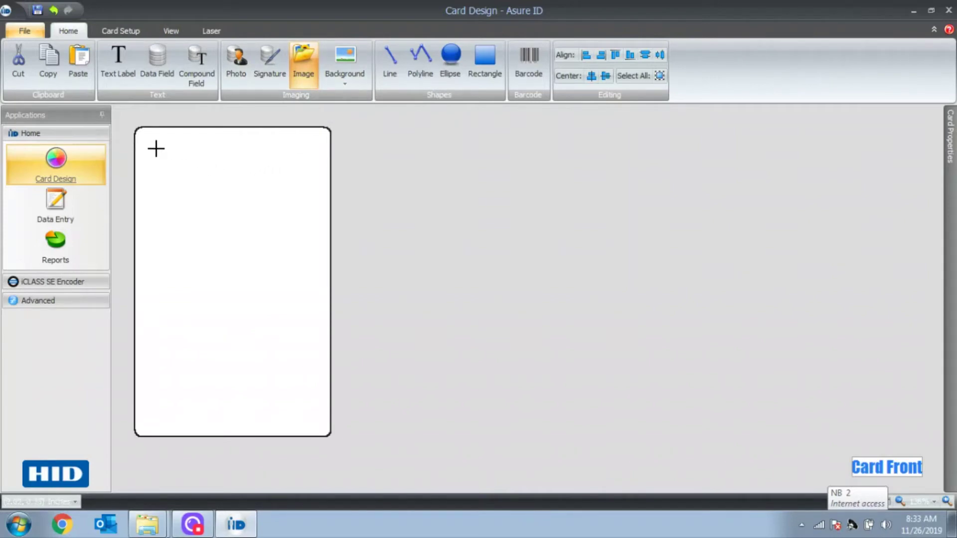
drag(156, 148, 313, 188)
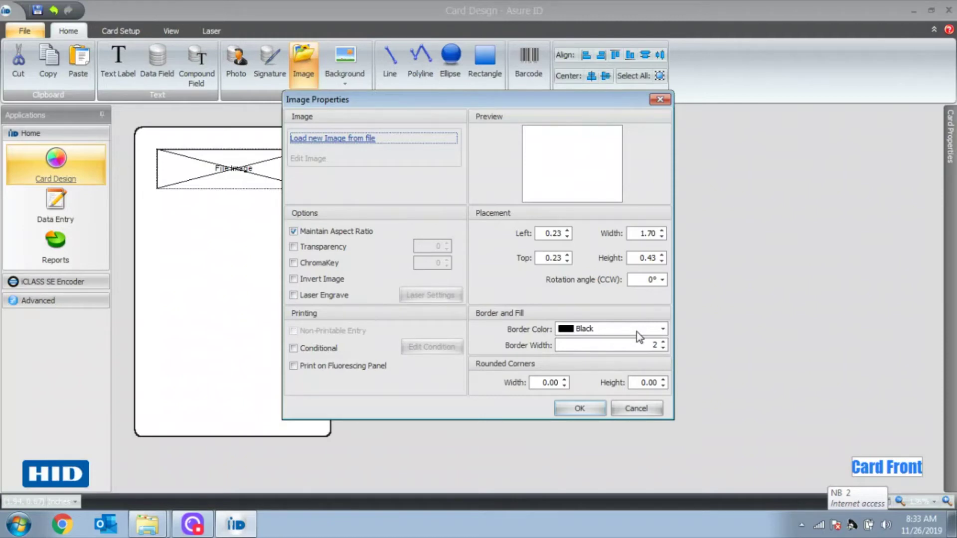
click(636, 331)
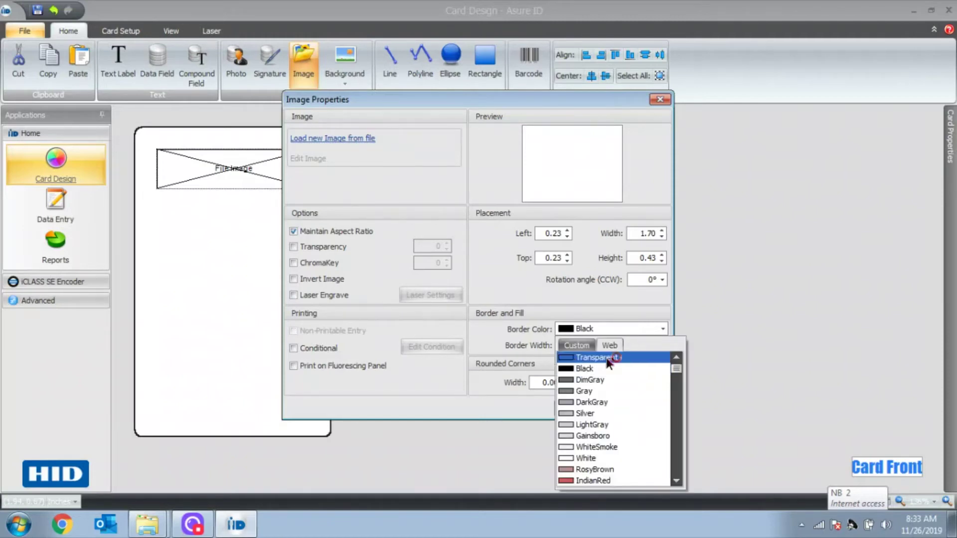
click(608, 358)
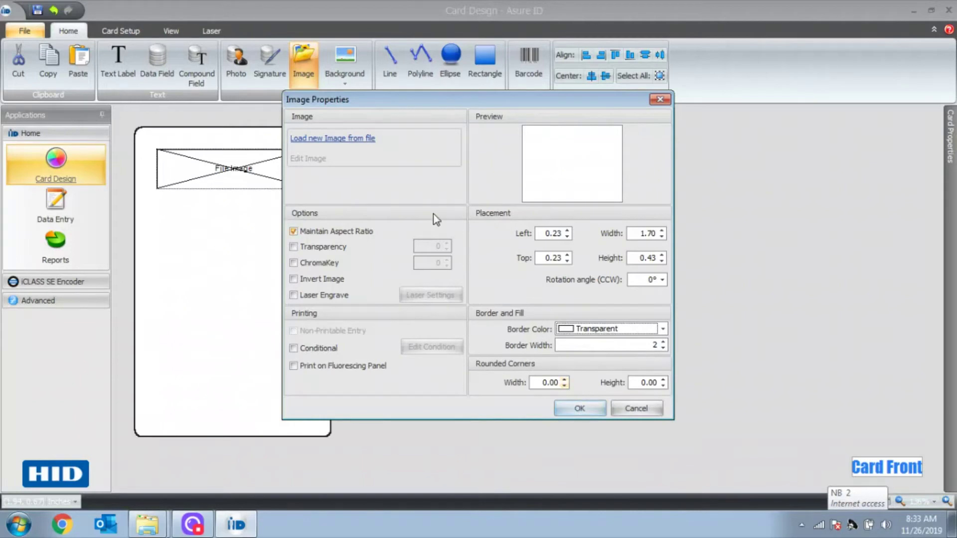
Load the Newbart Logo file into the image area and apply it.
click(340, 140)
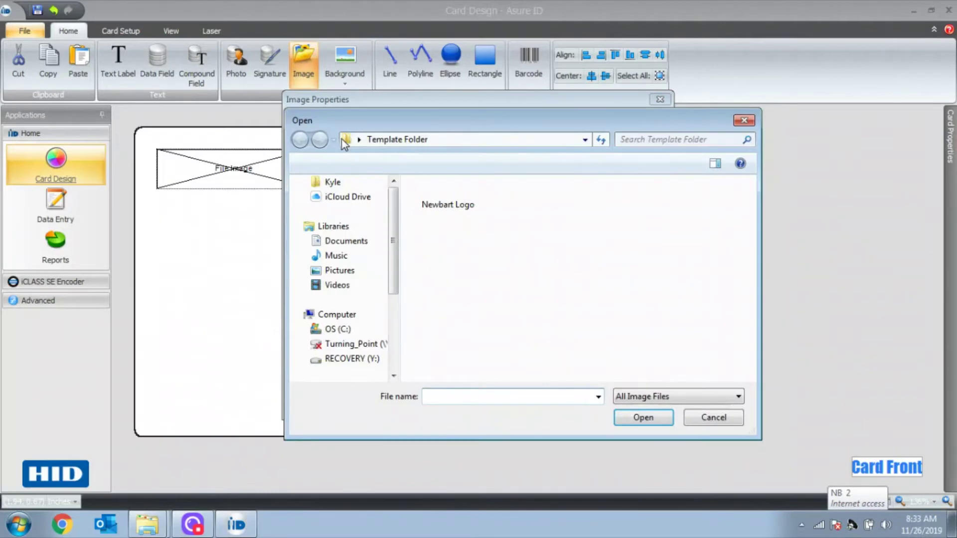
click(430, 200)
click(630, 419)
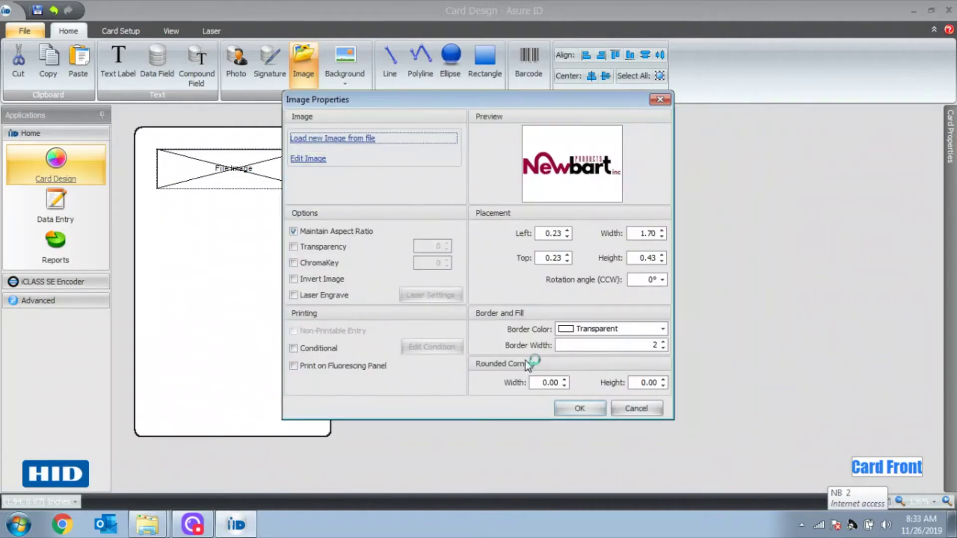
click(580, 409)
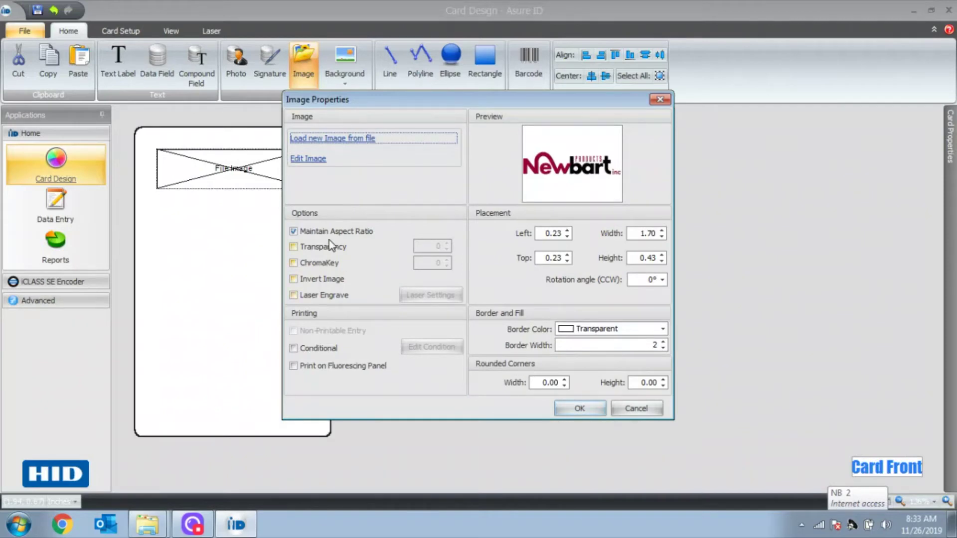
click(574, 410)
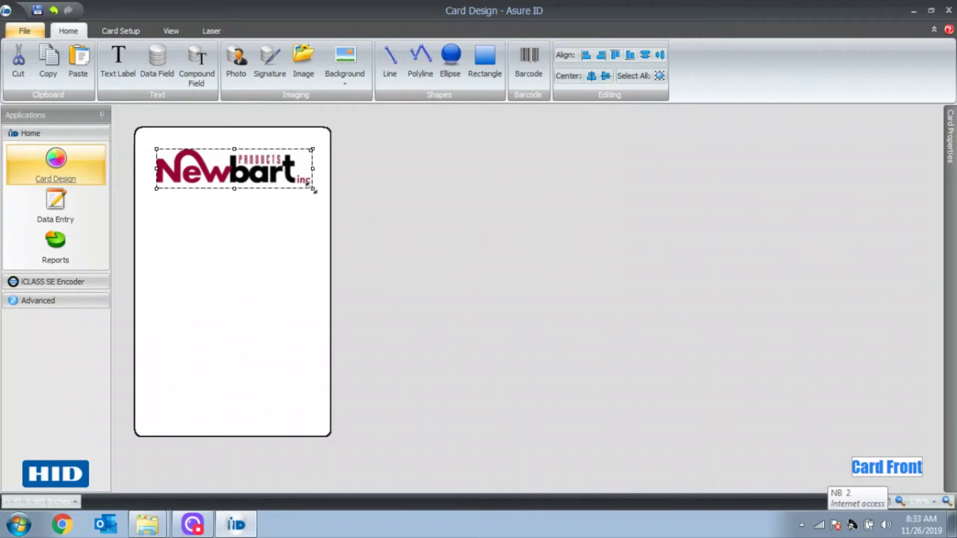
Resize the Newbart logo to fit the card's width and shift it slightly lower.
drag(313, 189, 522, 306)
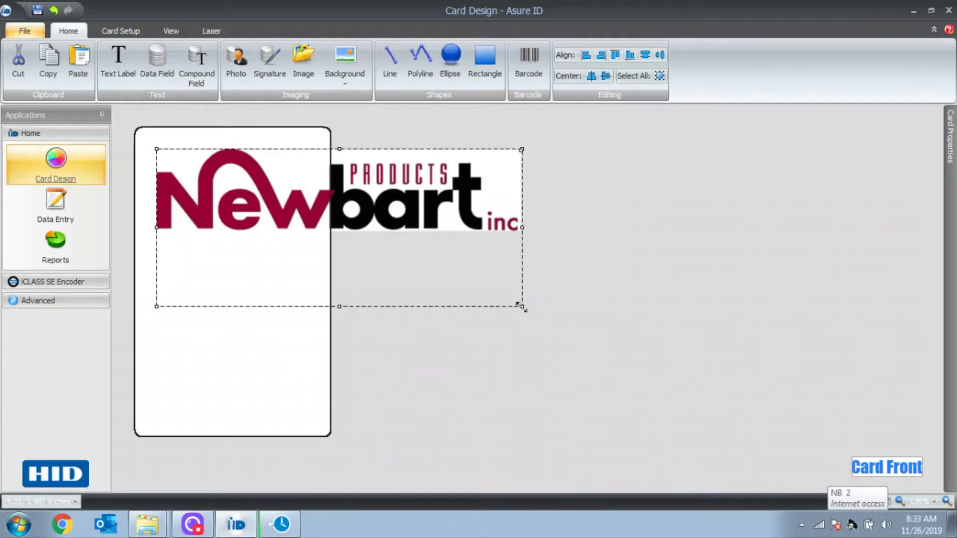
drag(523, 307, 323, 214)
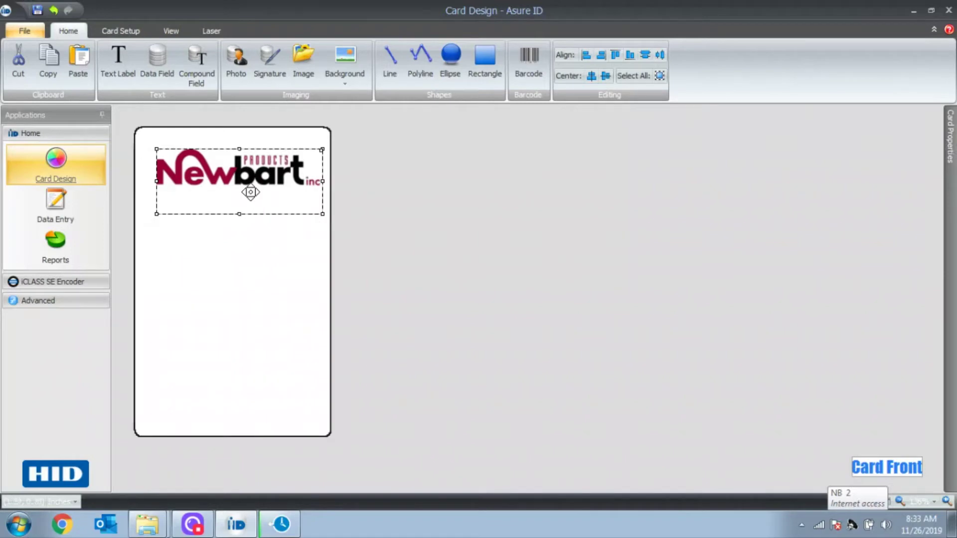
mouse_move(253, 193)
mouse_down()
mouse_move(252, 226)
mouse_move(239, 199)
mouse_move(248, 193)
mouse_up()
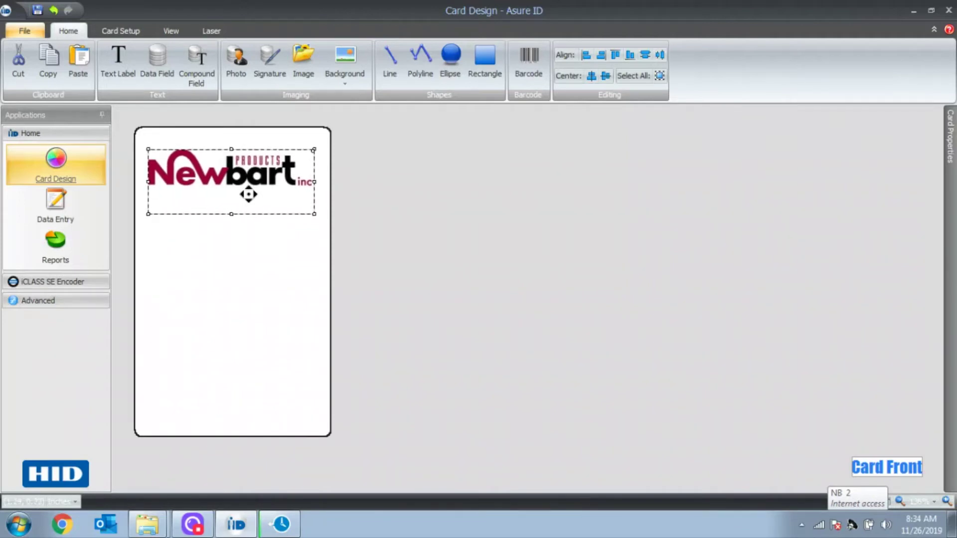
Apply Center Horizontally to the logo and nudge it up against the card's top edge.
right_click(250, 191)
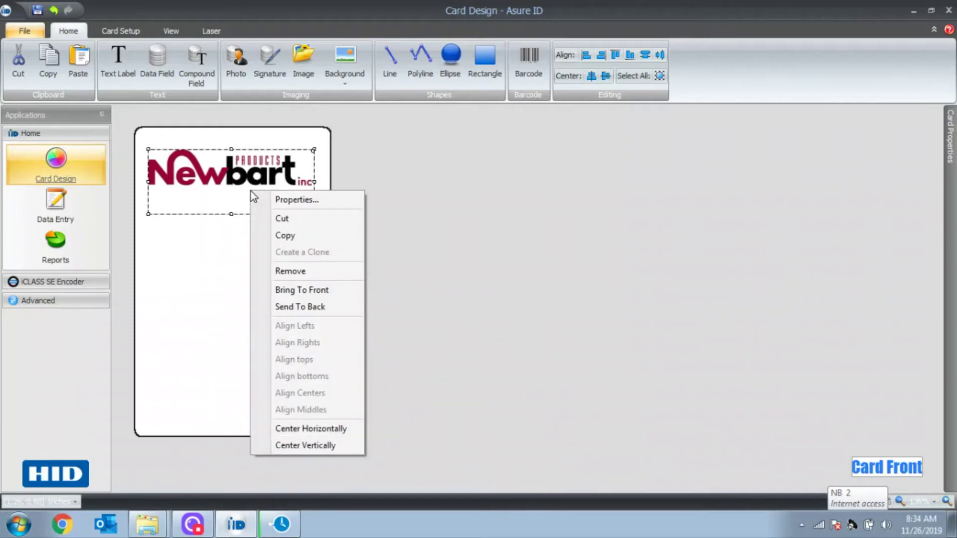
click(312, 429)
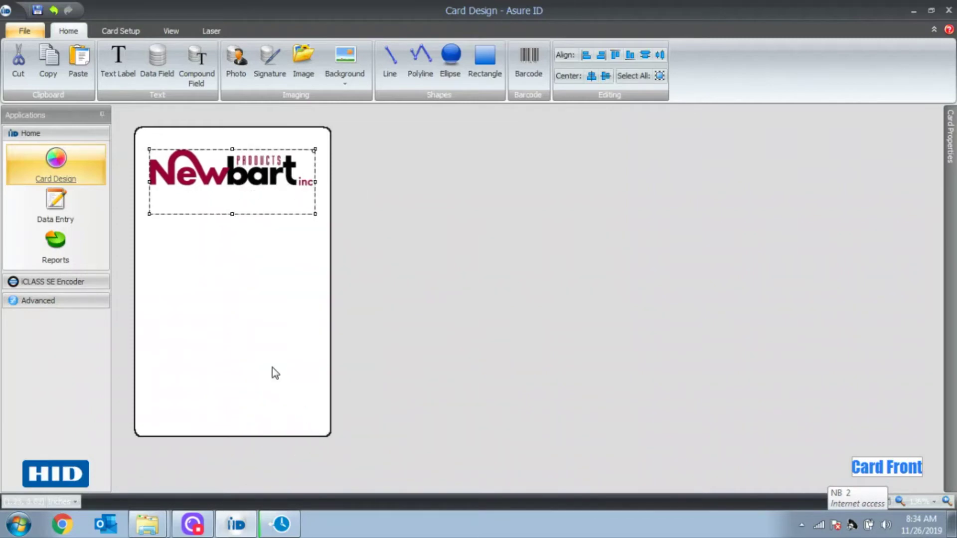
right_click(244, 188)
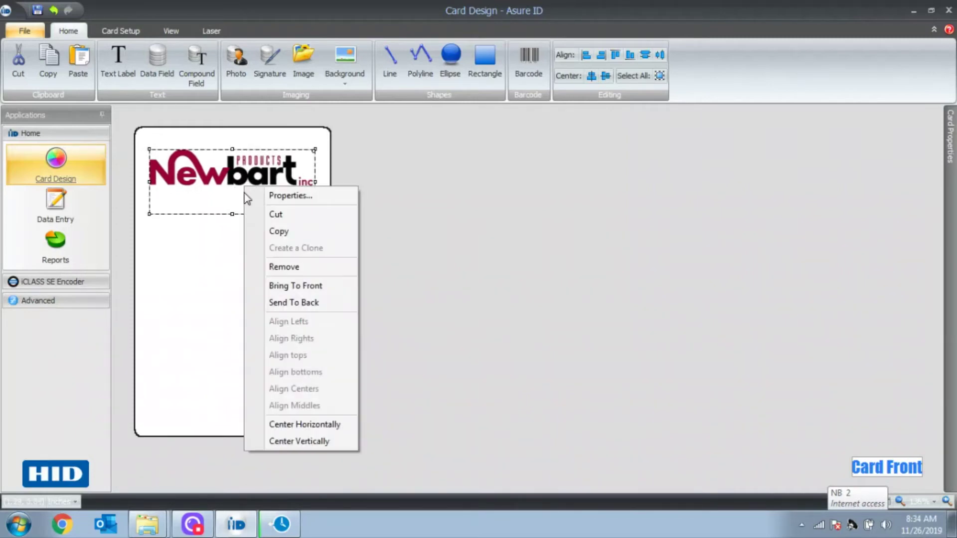
click(280, 442)
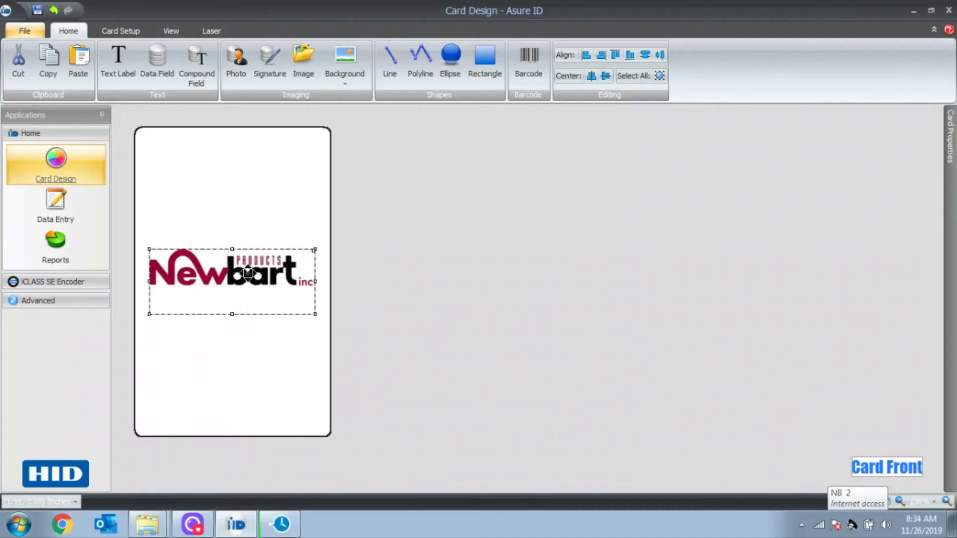
drag(247, 268, 244, 171)
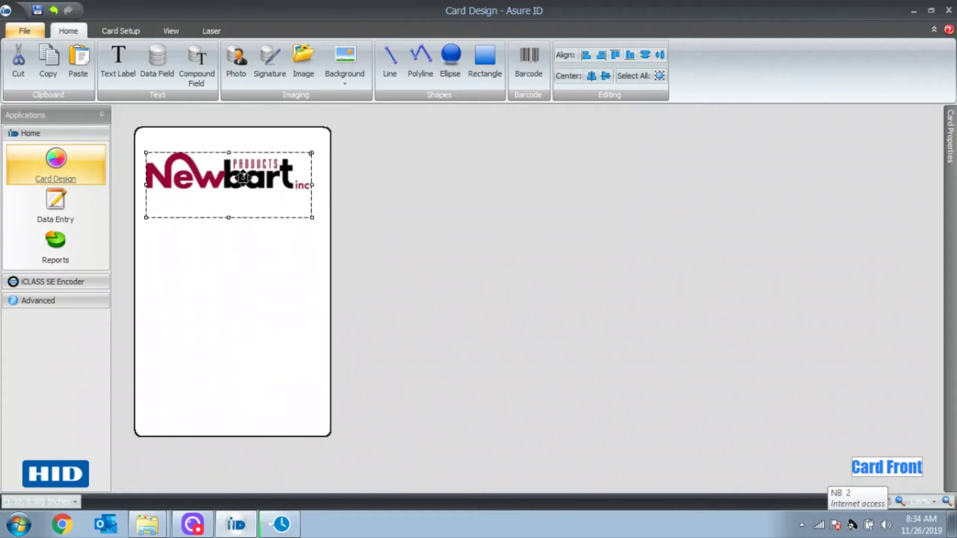
right_click(244, 178)
click(295, 416)
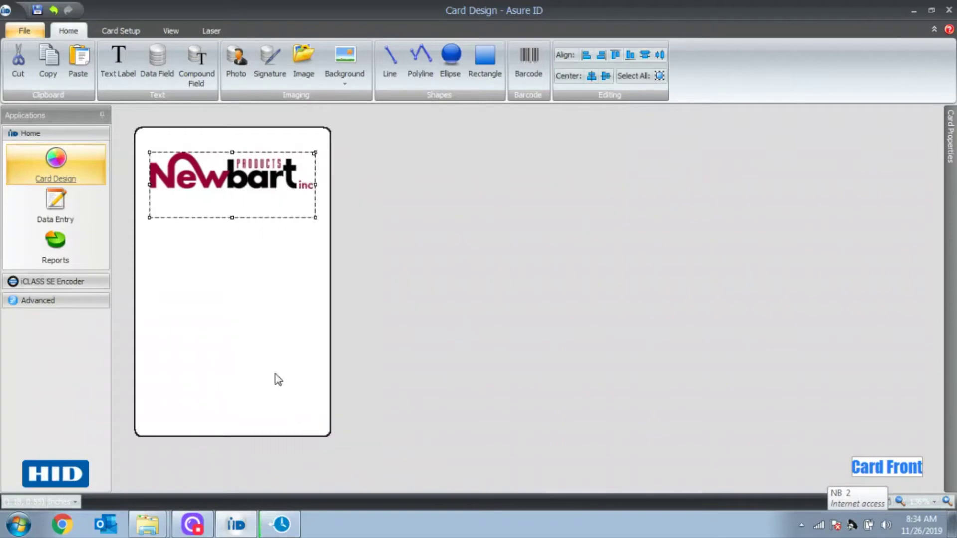
key(Up)
key(Up)
key(Up)
key(Up)
key(Up)
key(Up)
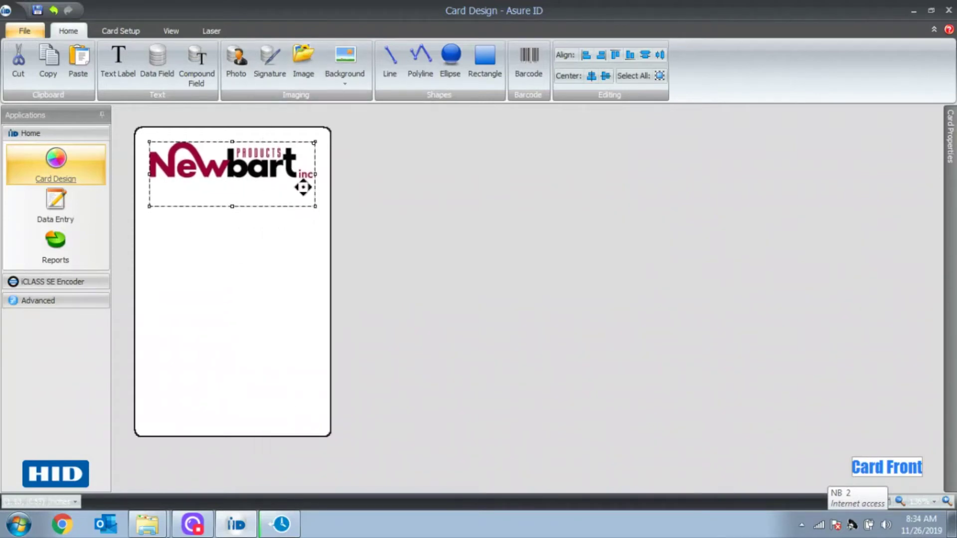
click(269, 269)
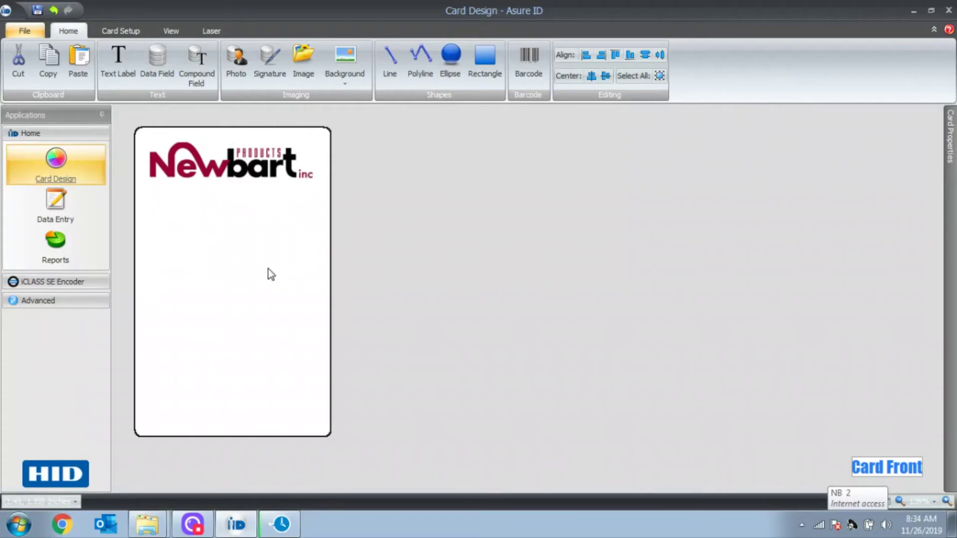
Draw a text label along the card's bottom with centred text and auto-sizing off.
click(119, 65)
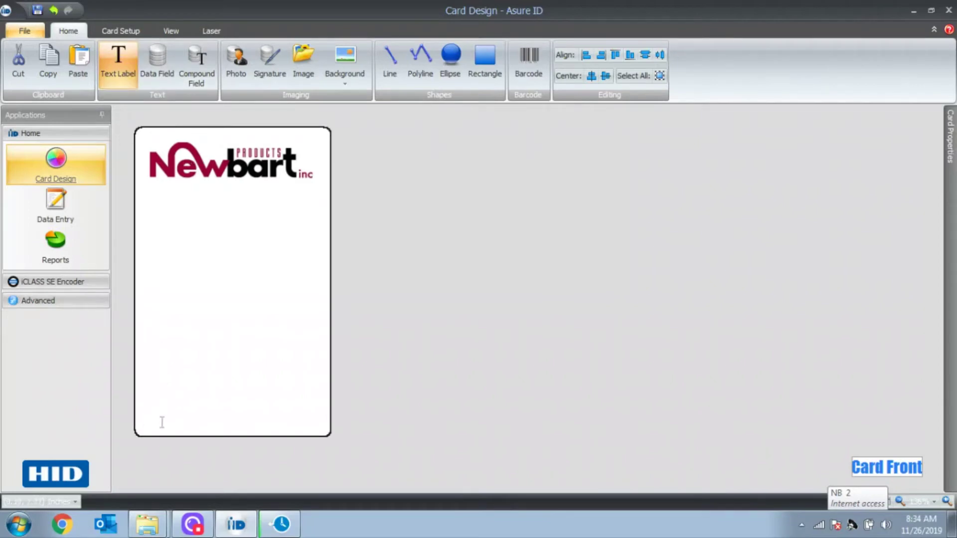
drag(183, 423, 325, 433)
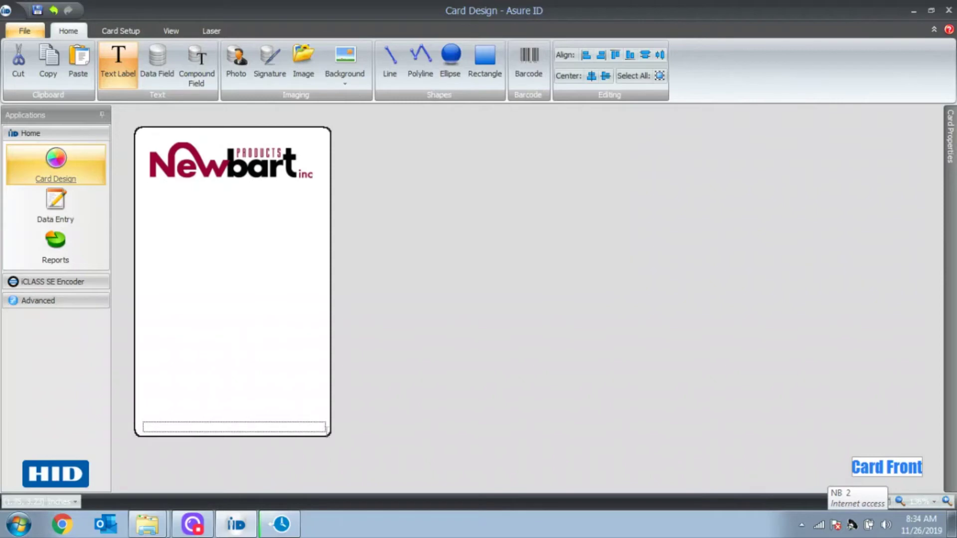
drag(324, 425, 325, 432)
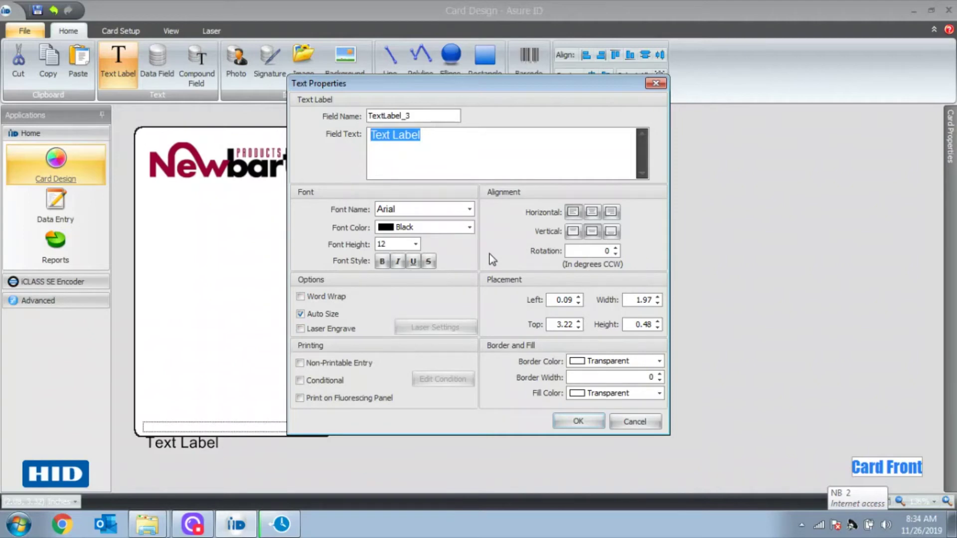
click(592, 214)
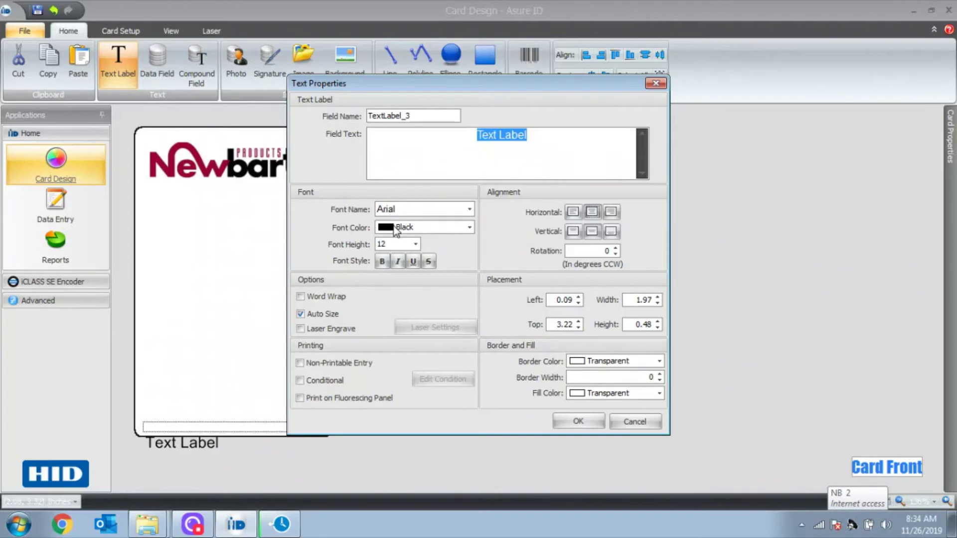
click(300, 313)
Replace the label text with the company's street address and move it onto the card's bottom edge.
click(517, 157)
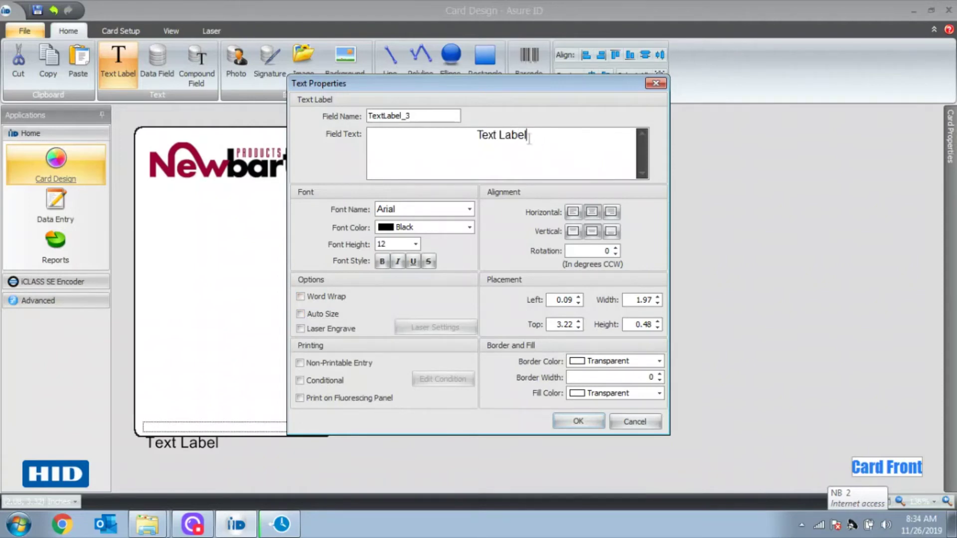
drag(529, 138, 448, 137)
text(10424 Rocj)
key(BackSpace)
text(kley Ro)
key(BackSpace)
text(d.)
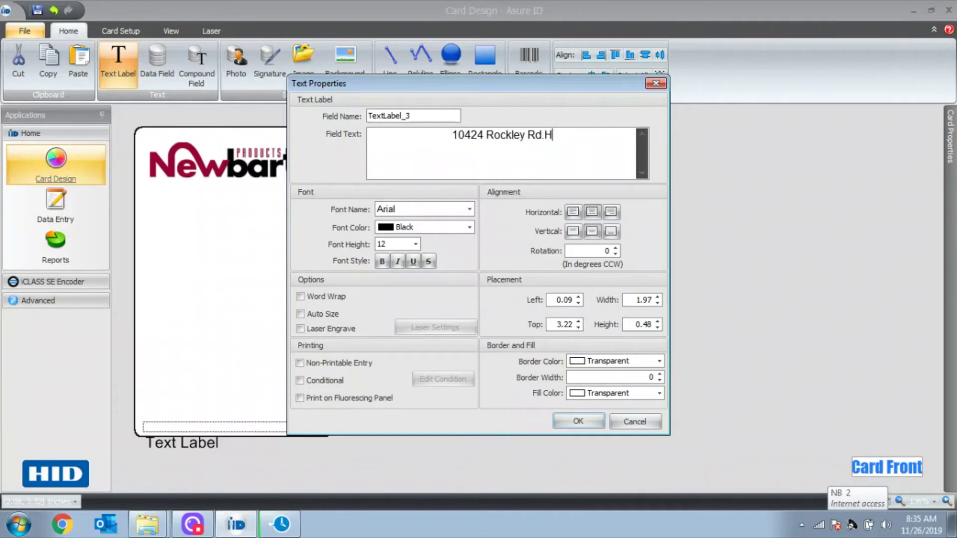
text( Hous)
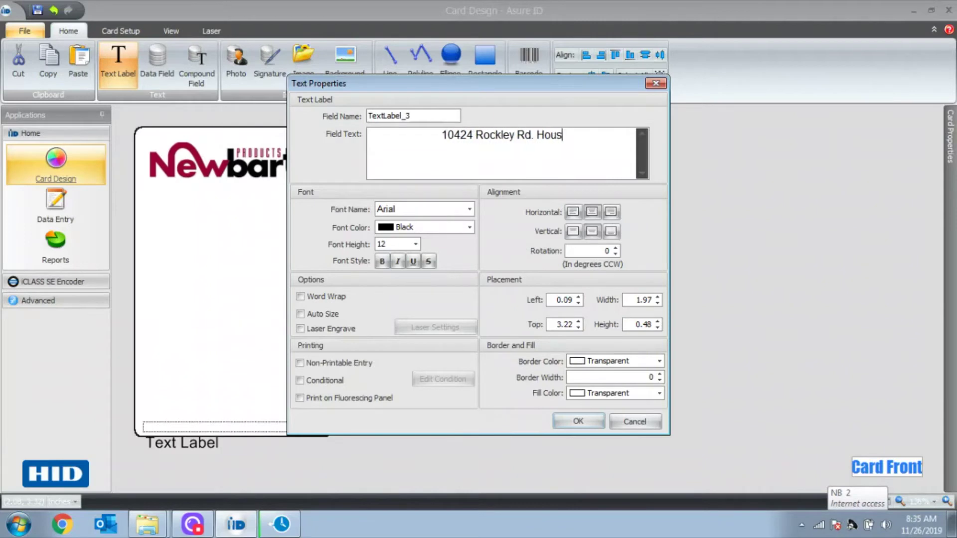
text(ton, TX 77099)
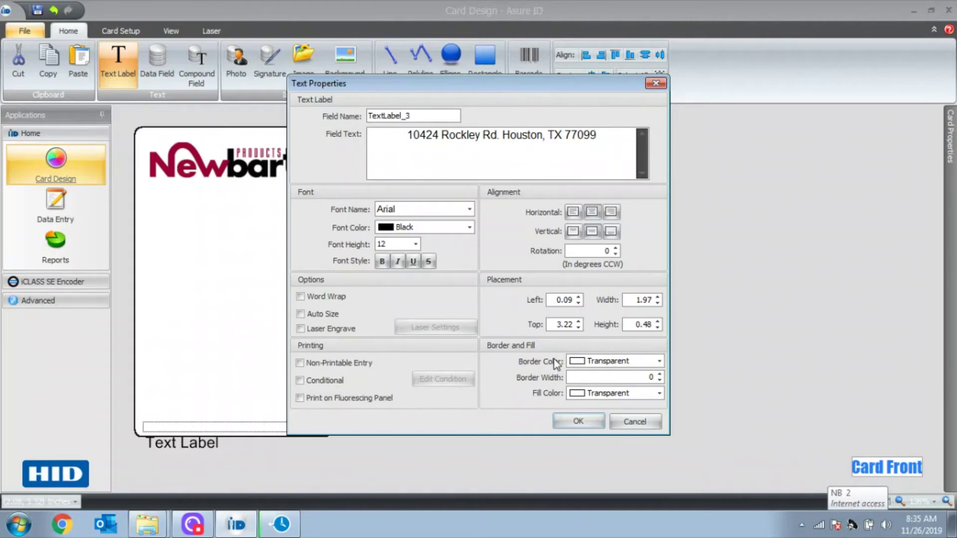
click(573, 421)
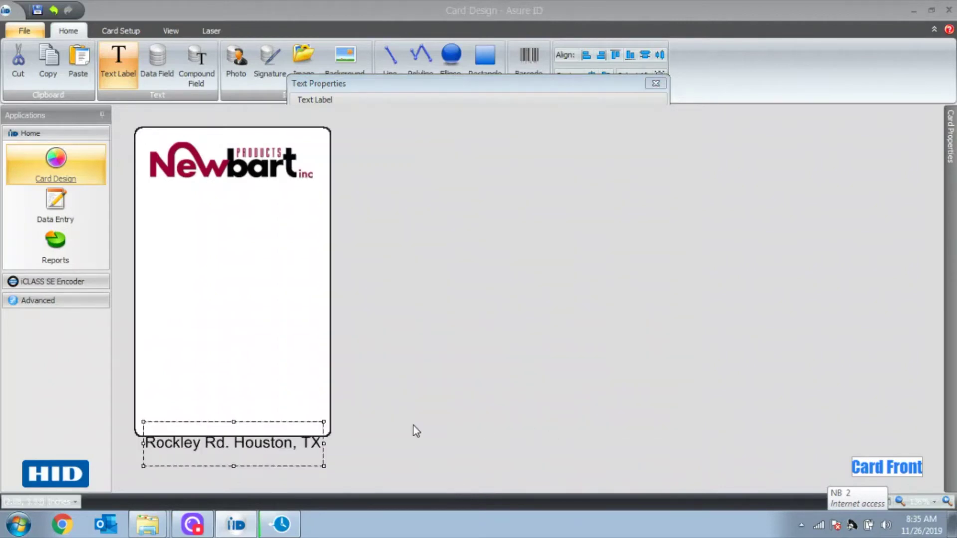
drag(235, 442, 235, 421)
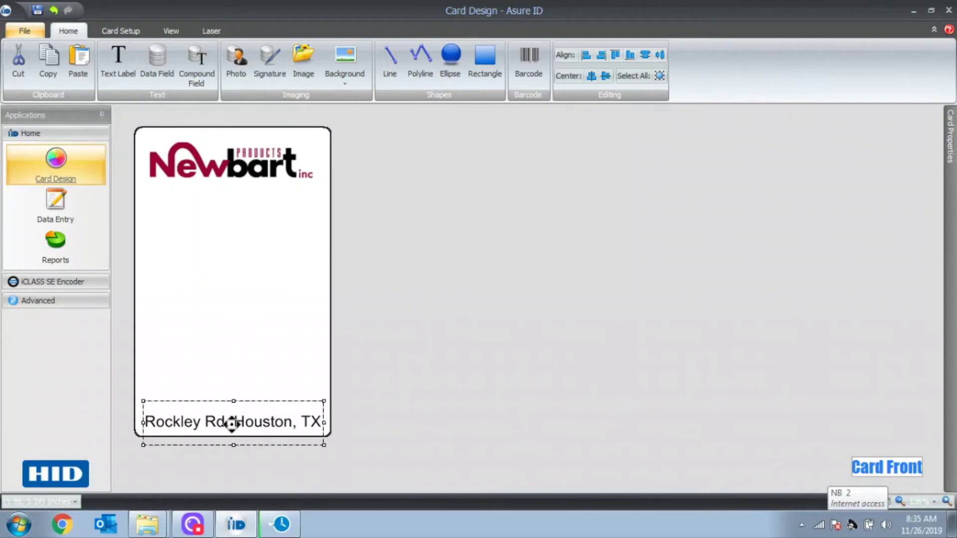
Set the address label's font height to 8.
double_click(232, 422)
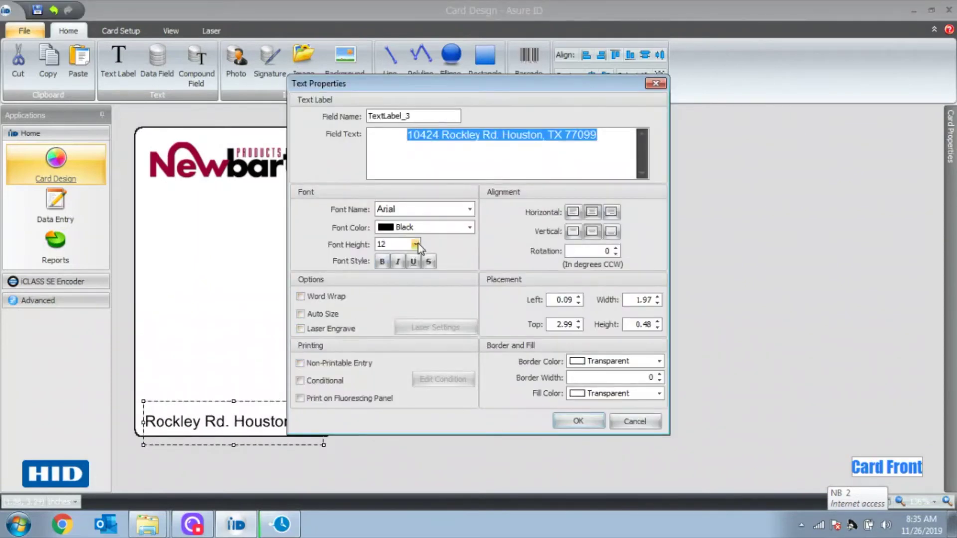
click(416, 244)
scroll(399, 280, up, 1)
click(393, 255)
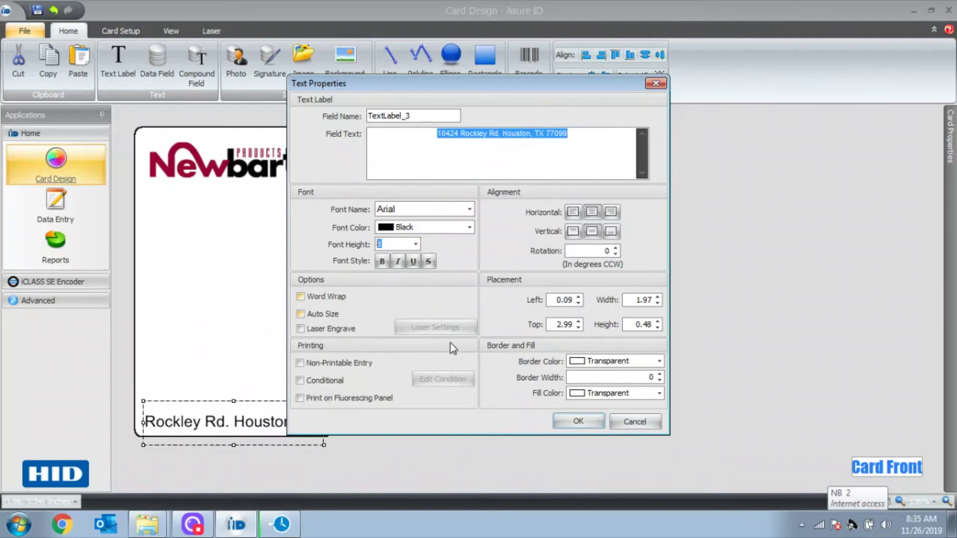
click(575, 422)
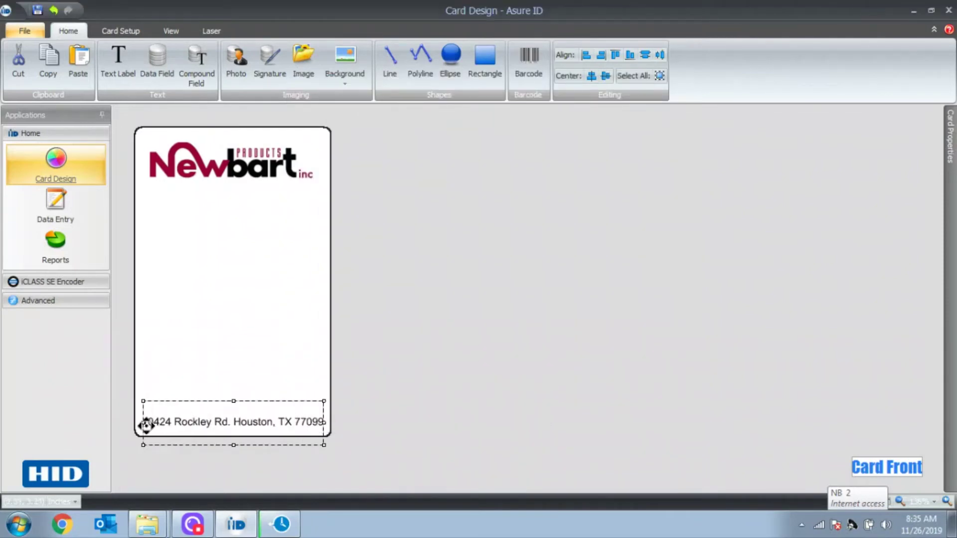
Widen the address label, centre it horizontally and nudge it down to the bottom edge.
drag(142, 423, 136, 423)
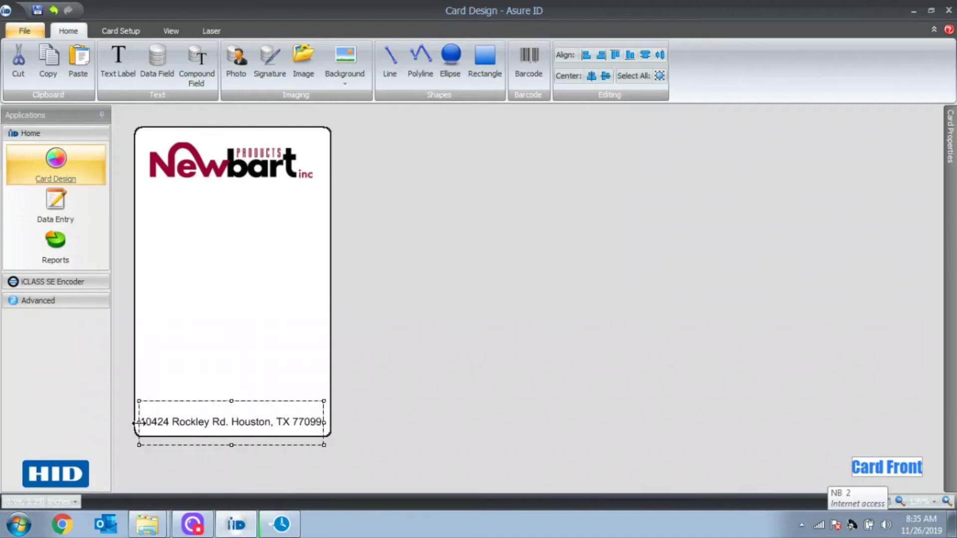
right_click(254, 419)
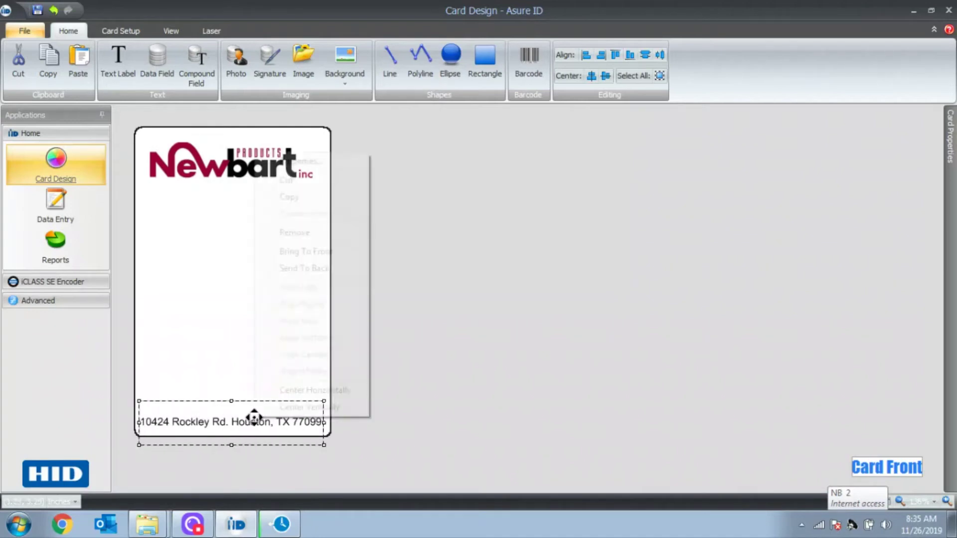
click(304, 391)
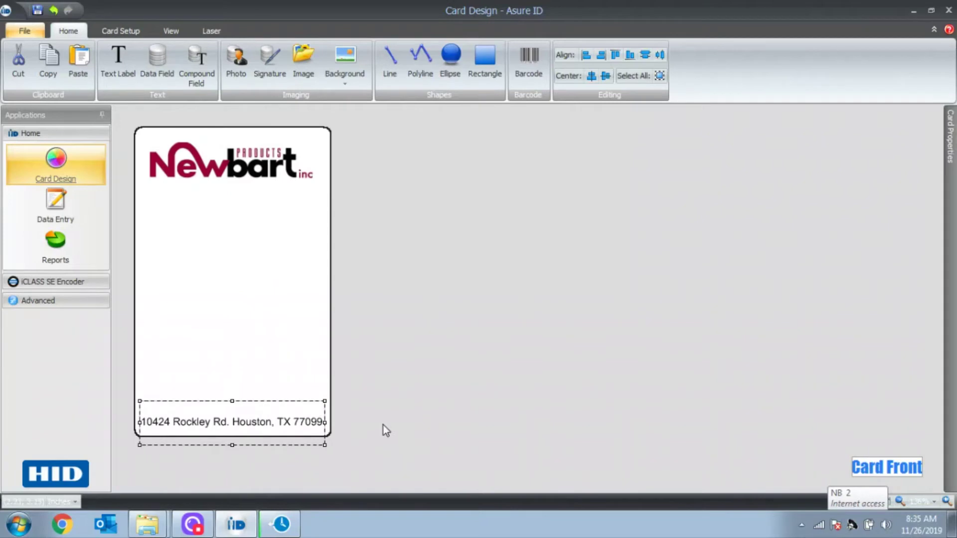
key(Down)
key(Down)
key(Down)
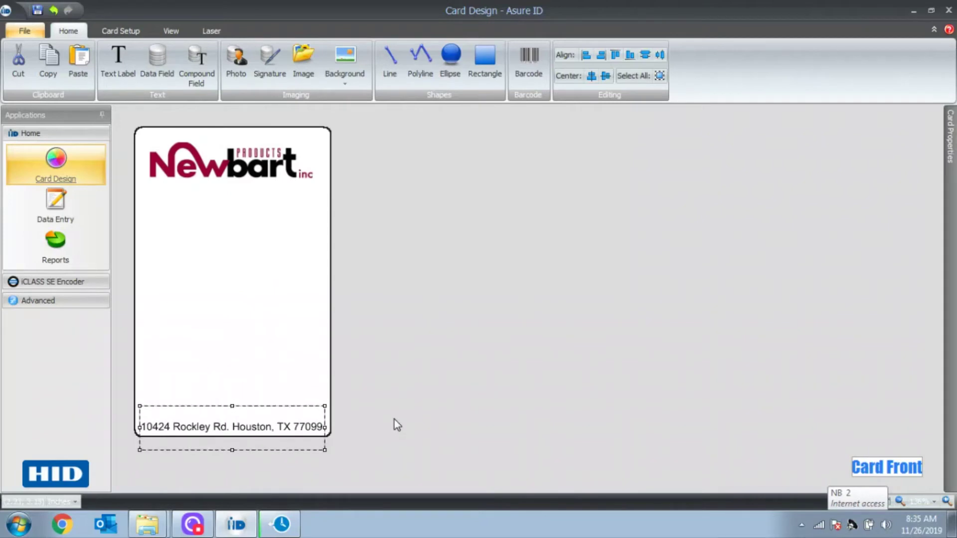
click(399, 417)
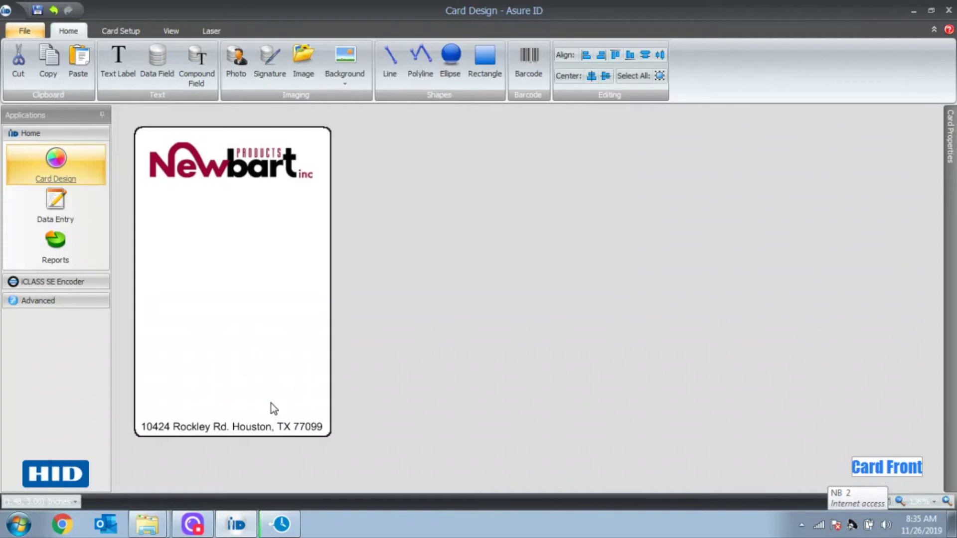
click(160, 72)
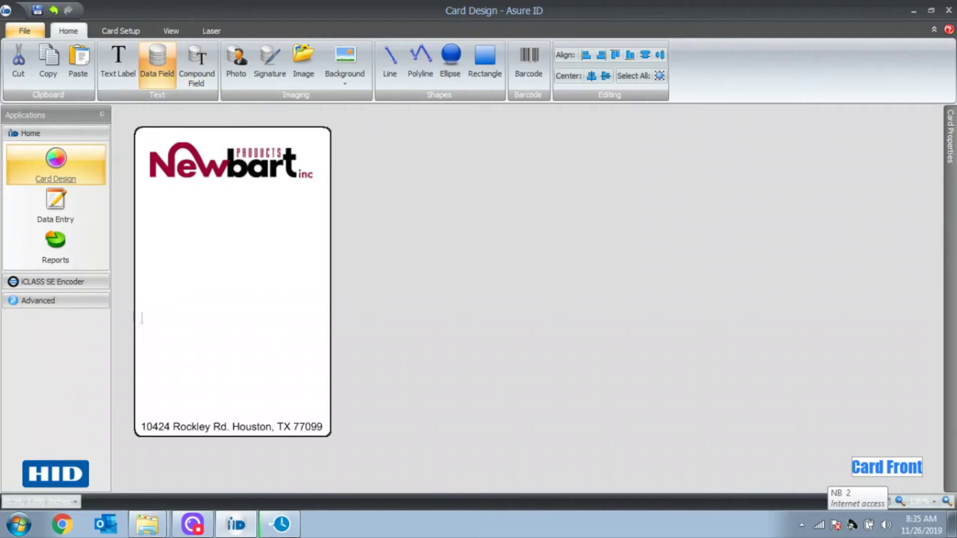
Draw a bold 'Name' data field across the card's middle with centre-aligned text.
drag(141, 318, 328, 342)
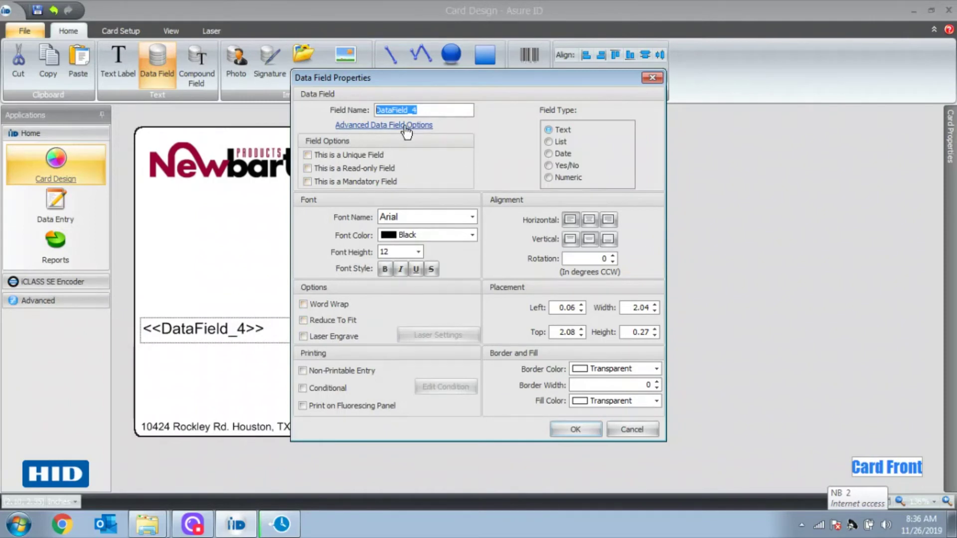
text(Name)
click(384, 270)
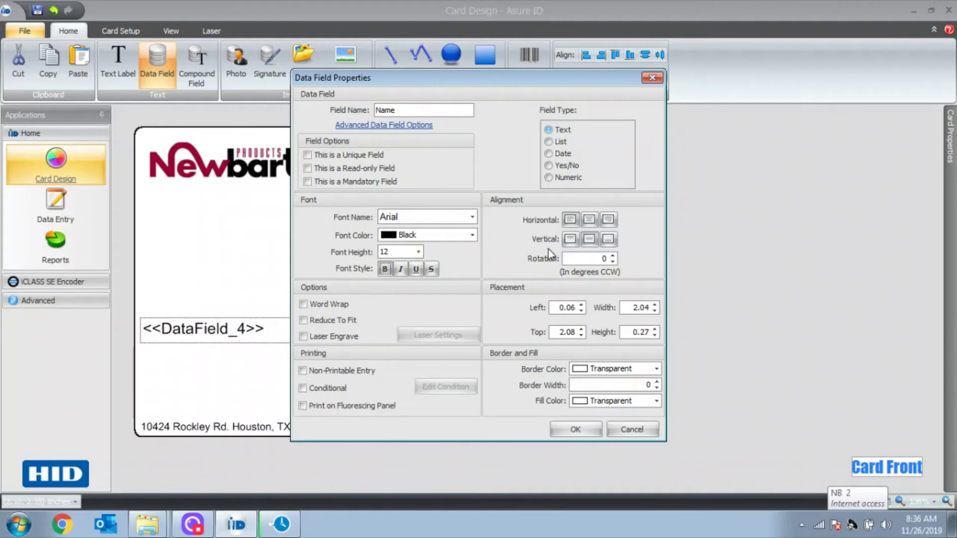
click(561, 428)
double_click(262, 329)
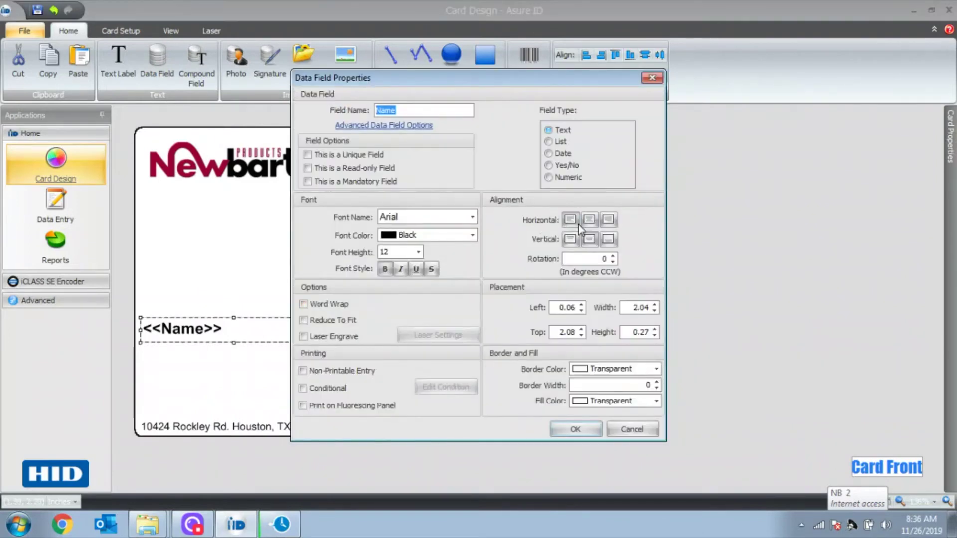
click(589, 220)
click(575, 428)
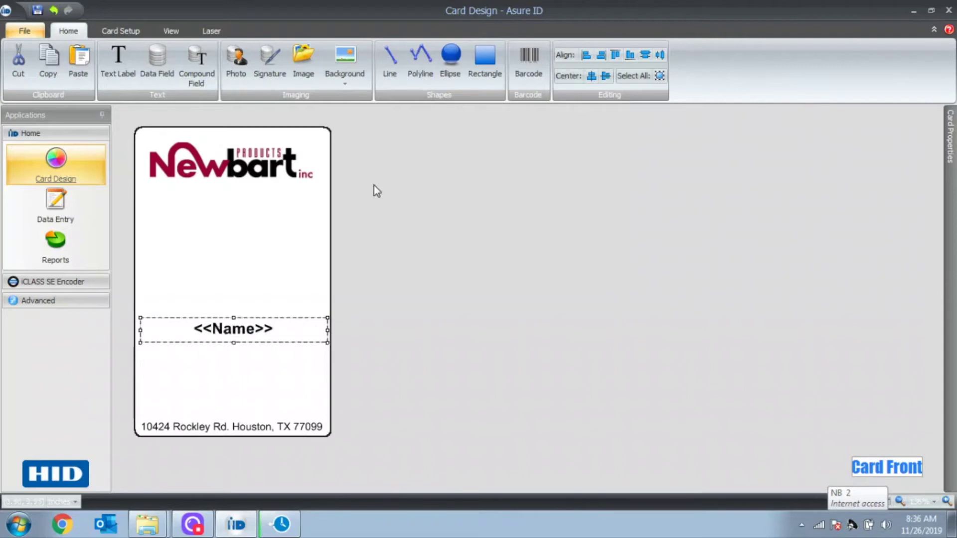
click(148, 64)
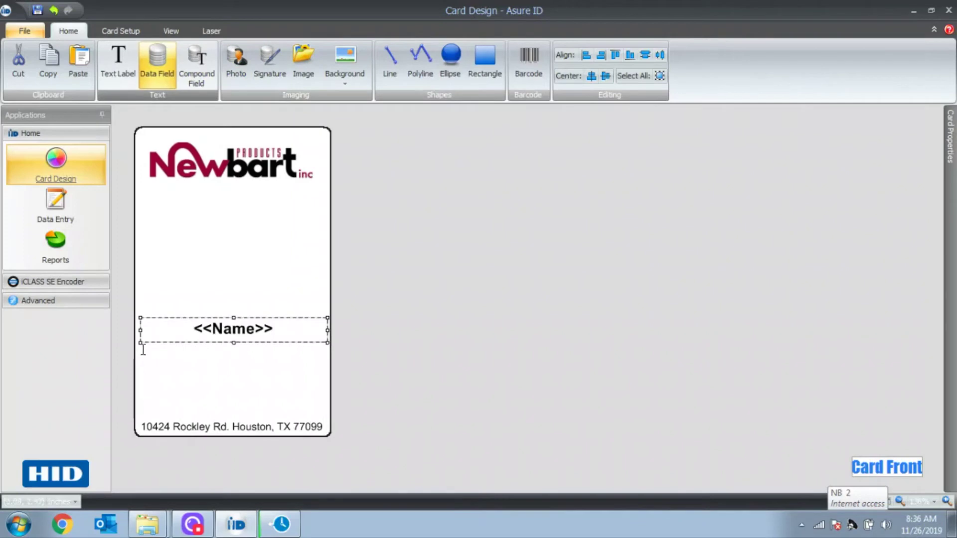
Add a unique, centre-aligned 'ID Number' data field below Name and nudge it up.
drag(139, 351, 325, 361)
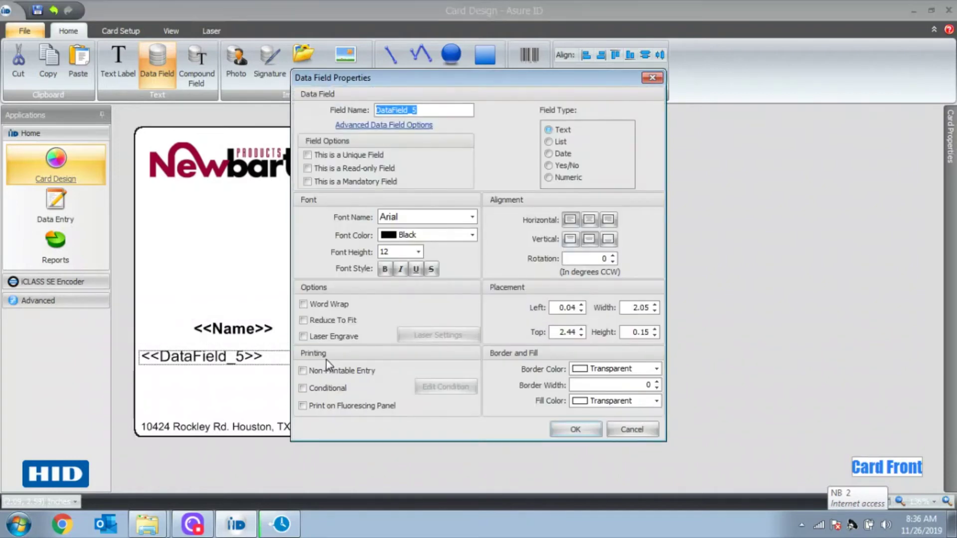
text(ID Number)
click(308, 156)
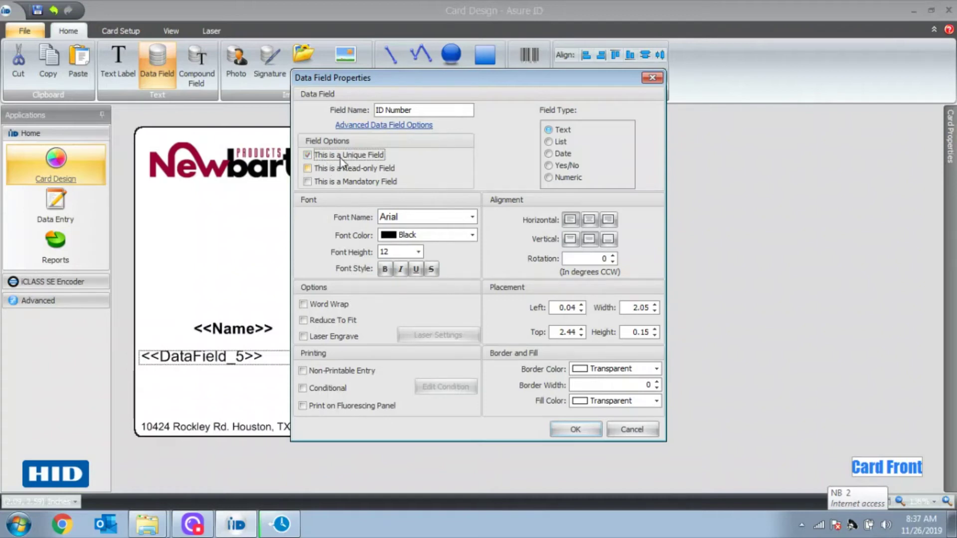
click(588, 220)
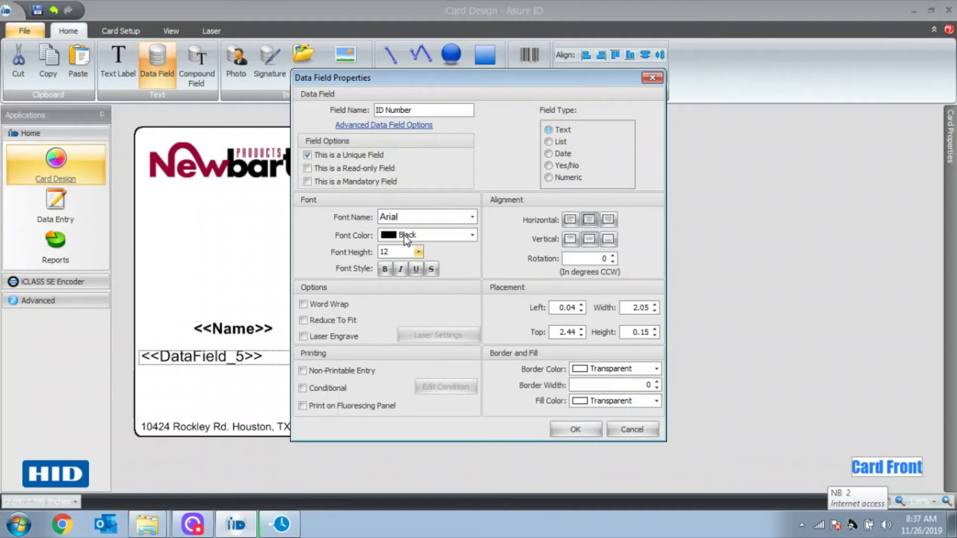
click(563, 427)
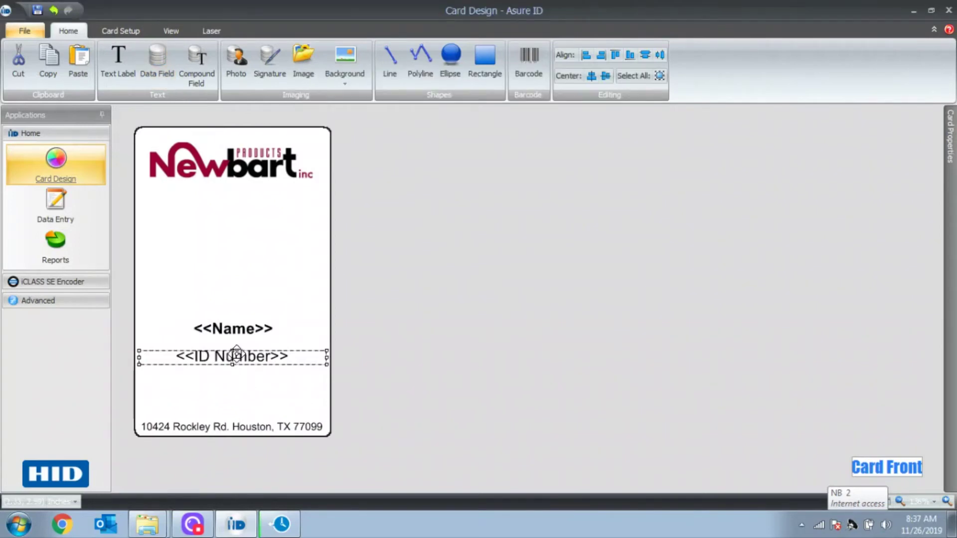
drag(236, 355, 235, 350)
click(427, 375)
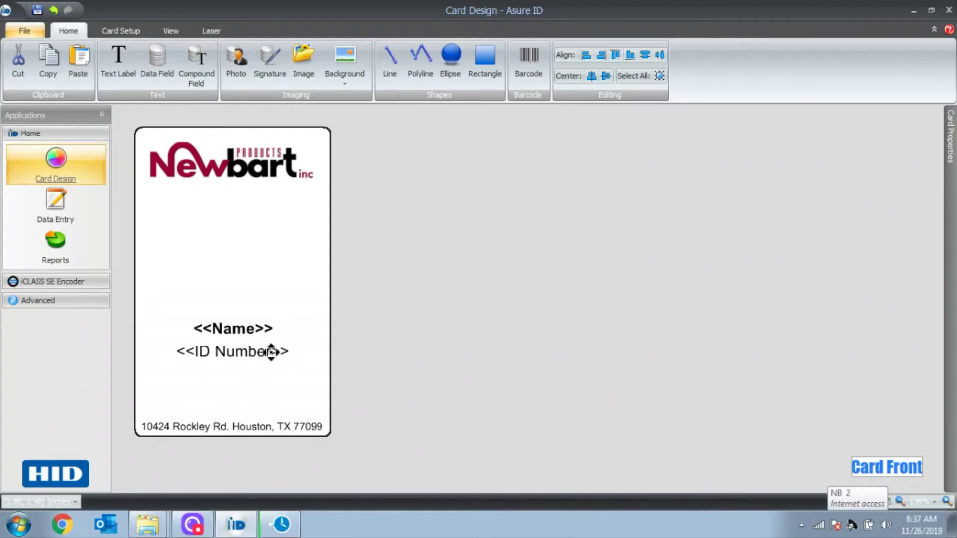
click(529, 71)
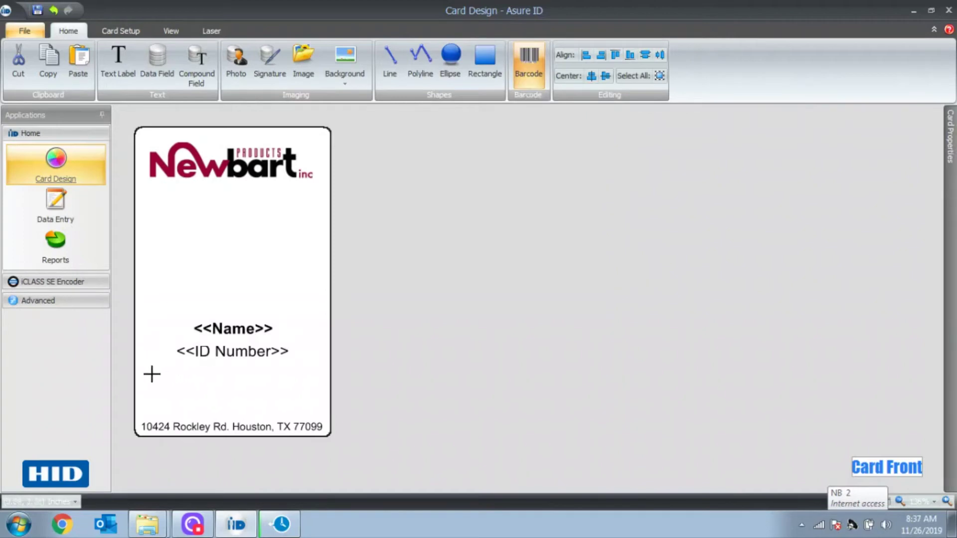
Draw a Code 39 barcode below ID Number, using ID Number as its data, printed on the K panel.
drag(149, 370, 315, 406)
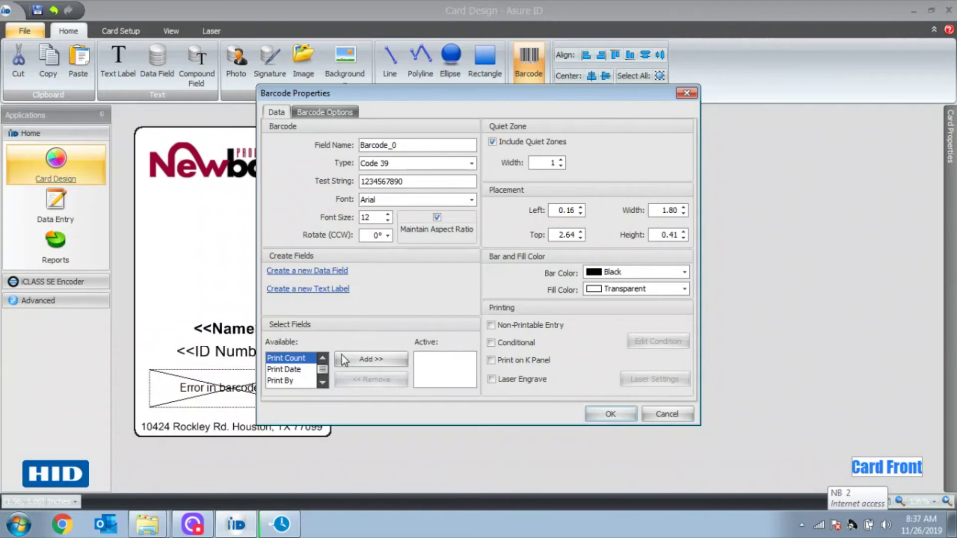
click(322, 383)
click(322, 383)
click(323, 383)
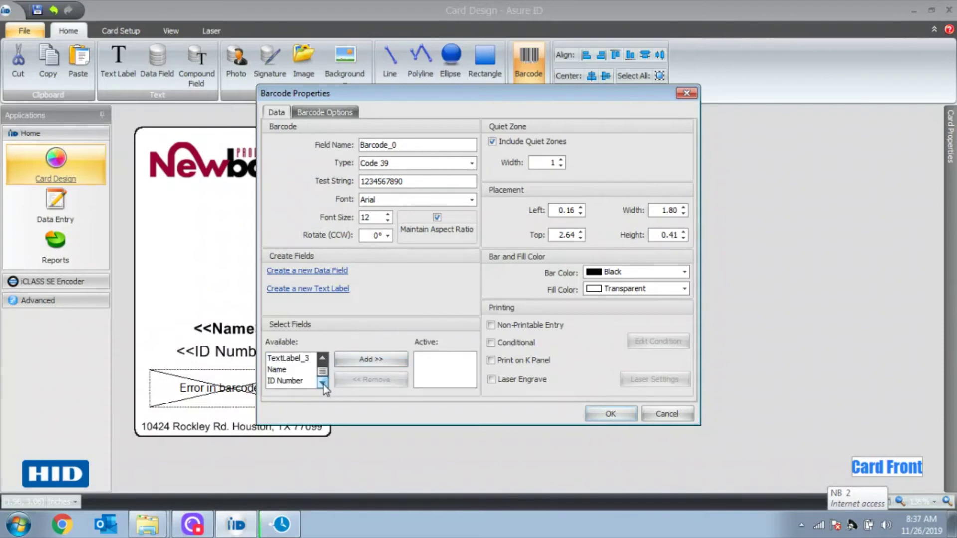
click(285, 382)
click(364, 359)
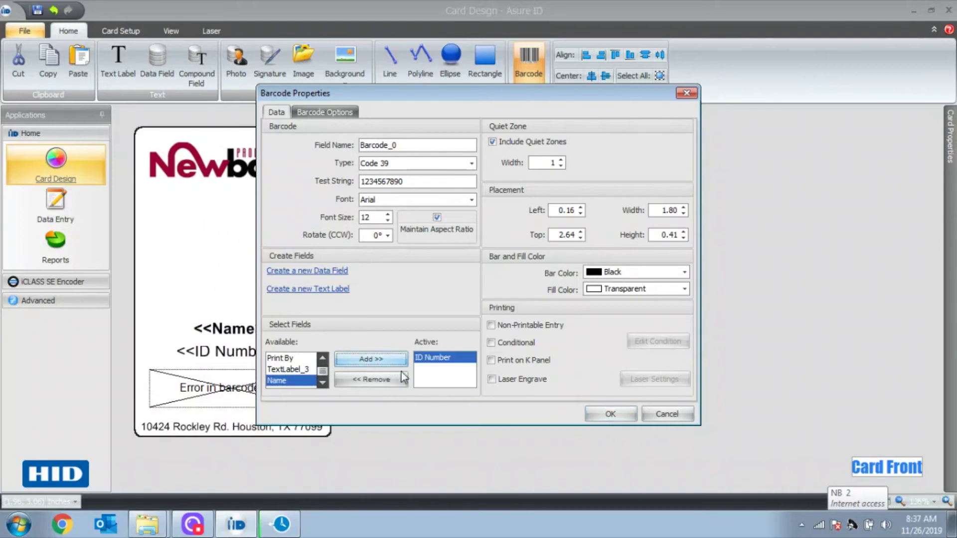
click(472, 163)
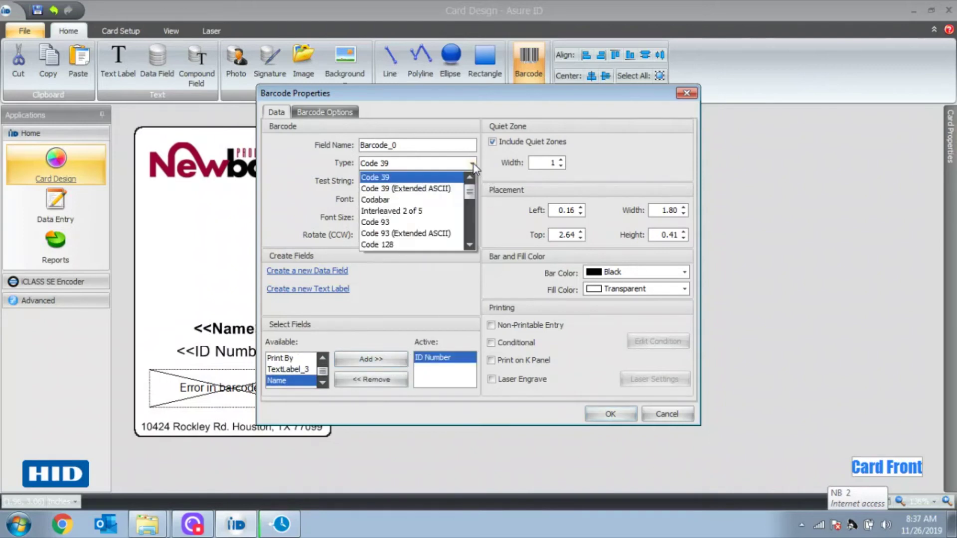
scroll(436, 210, down, 4)
scroll(435, 205, up, 4)
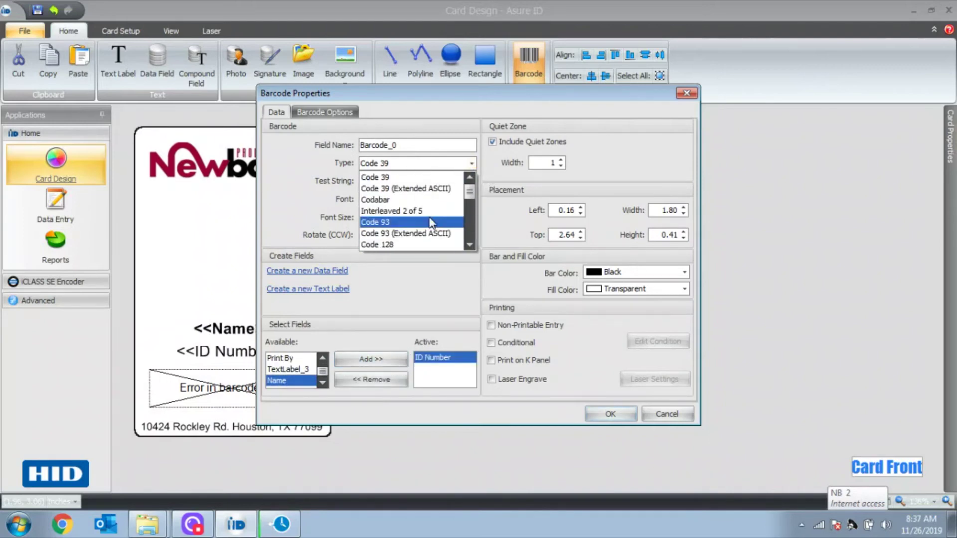
click(398, 180)
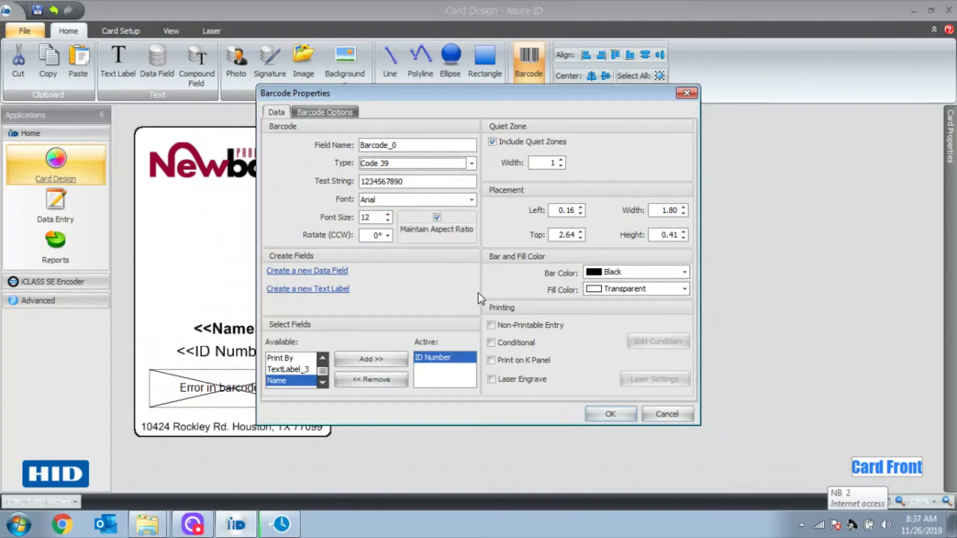
click(492, 359)
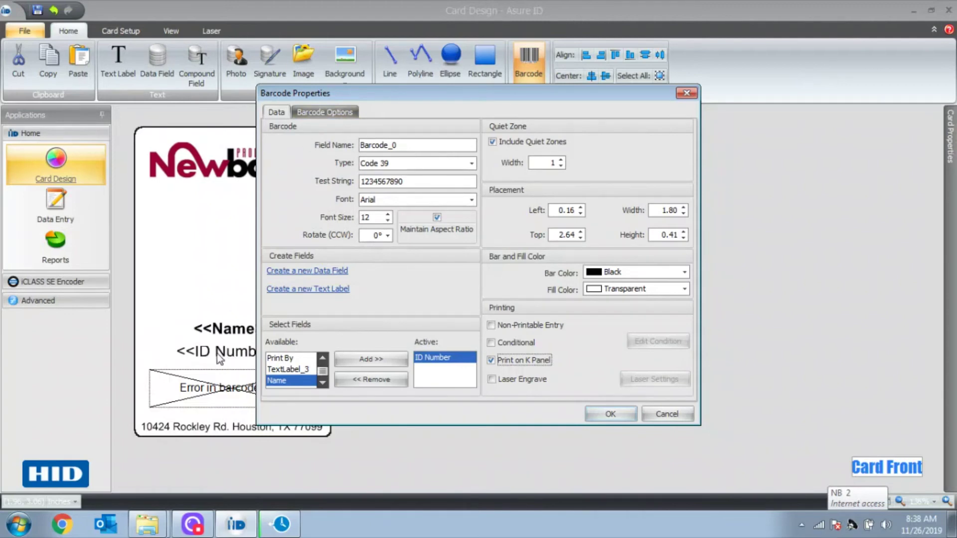
Toggle Show Barcode Text on the Barcode Options tab, leaving it unchecked.
click(324, 113)
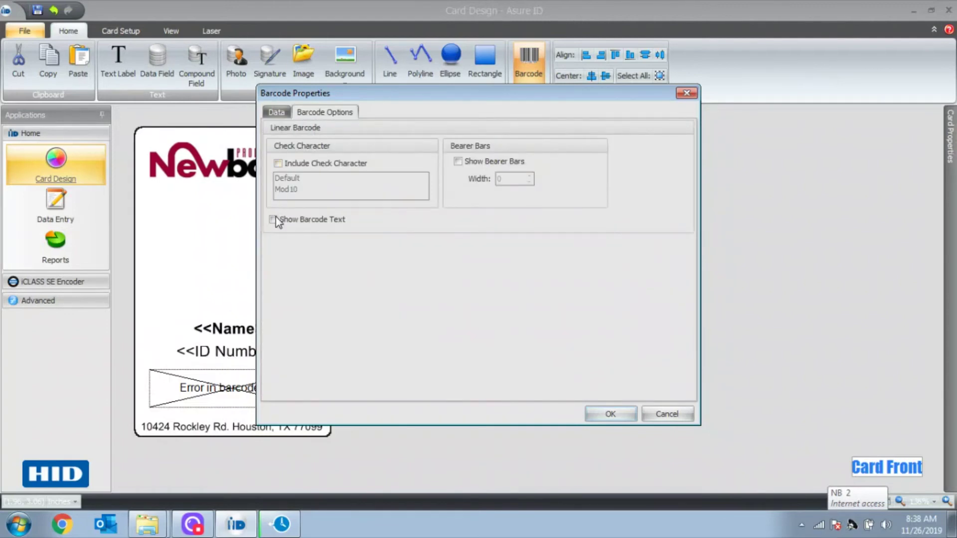
click(273, 221)
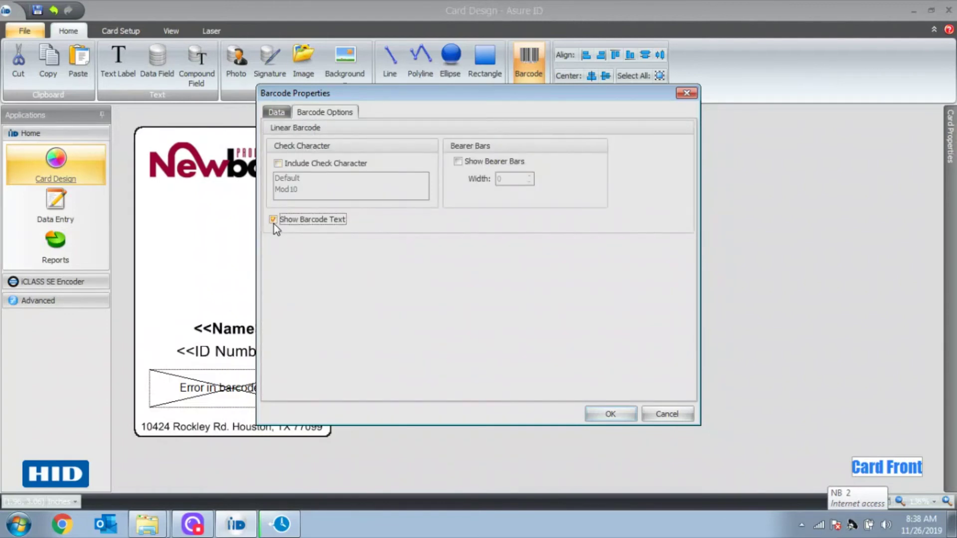
click(609, 415)
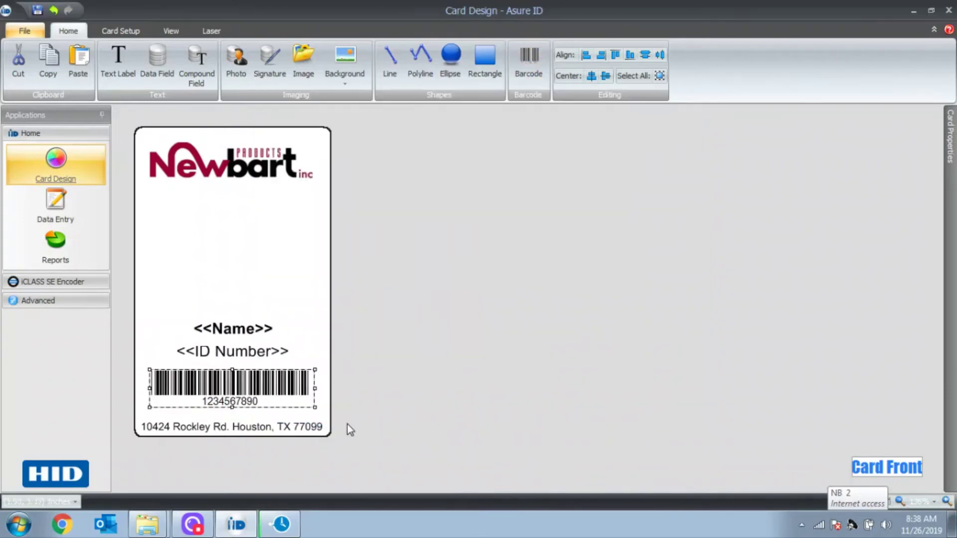
double_click(242, 399)
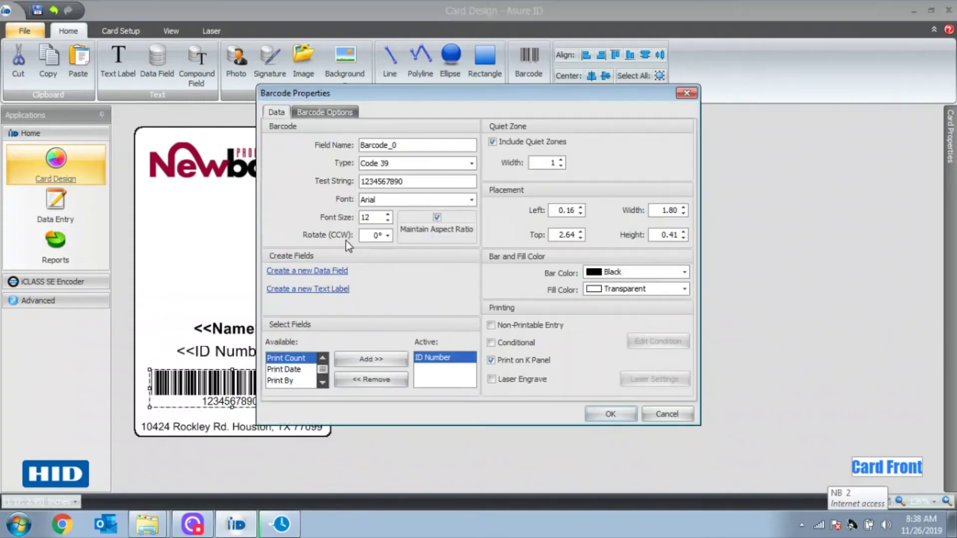
click(322, 113)
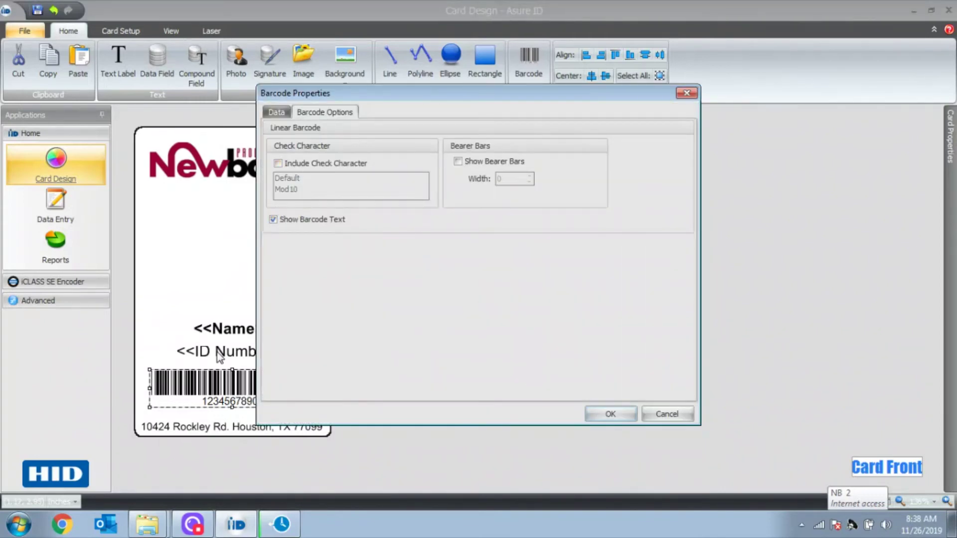
click(273, 219)
click(610, 415)
Apply Center Horizontally to the barcode, then to the <<ID Number>> field.
right_click(280, 391)
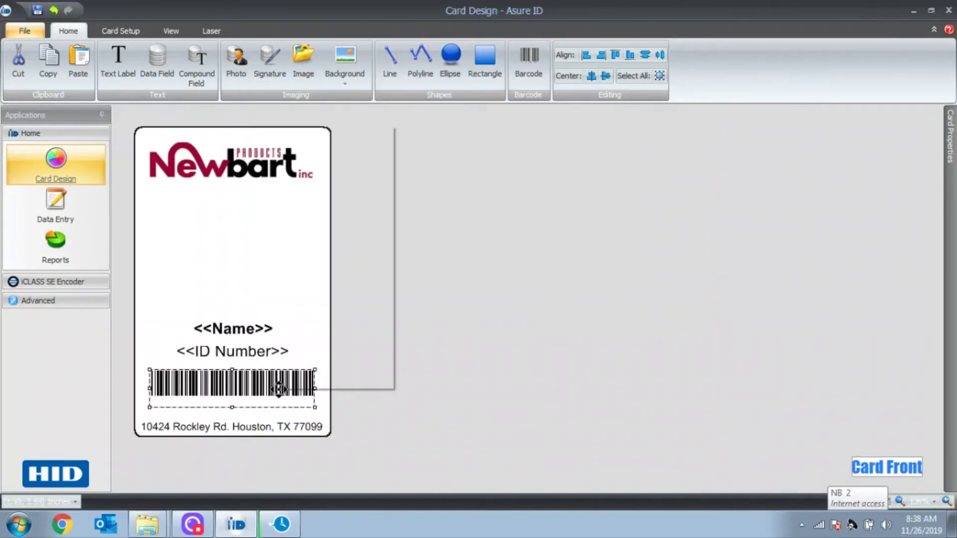
click(299, 361)
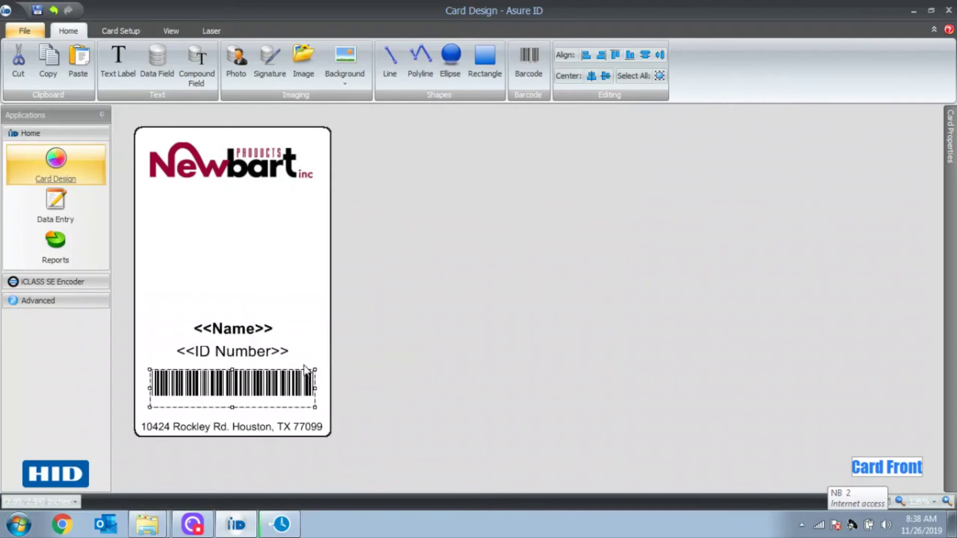
click(246, 350)
right_click(246, 351)
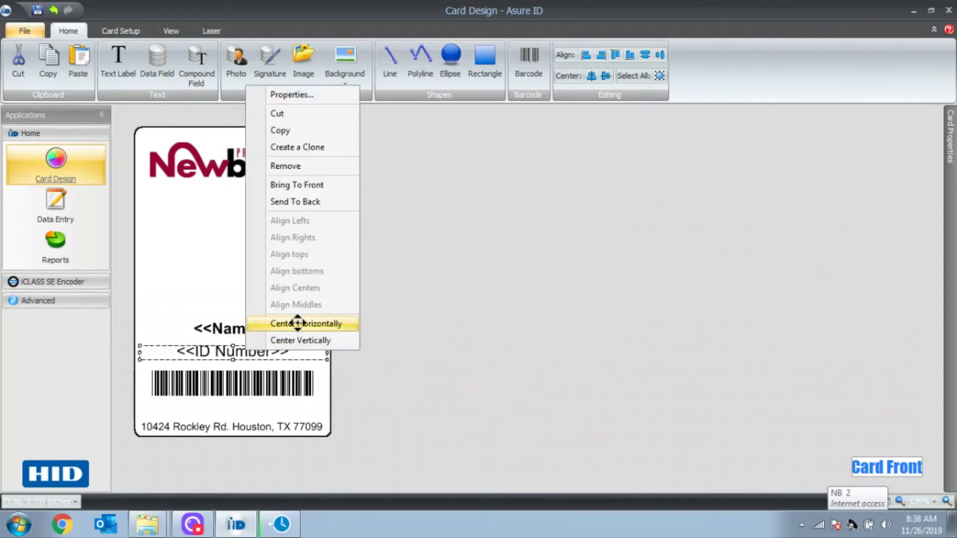
click(264, 323)
click(449, 325)
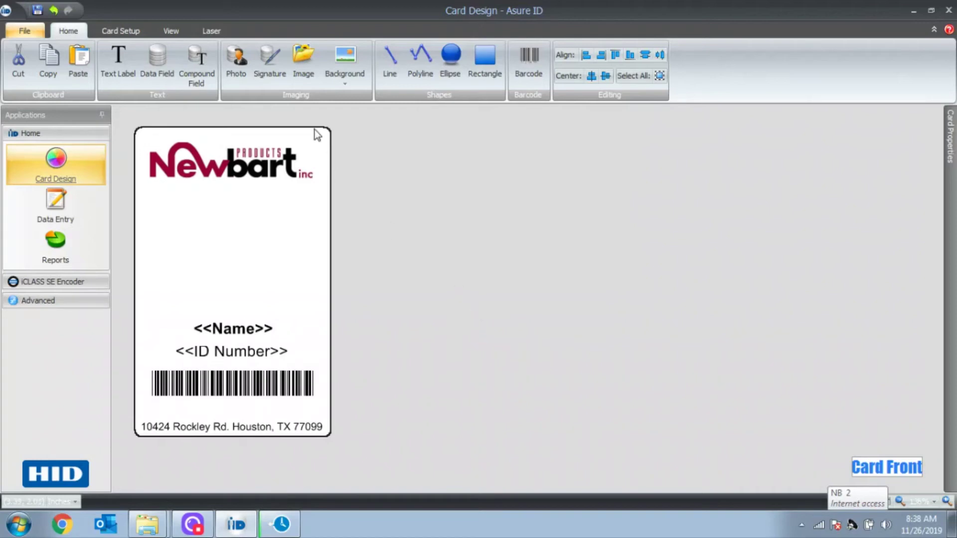
click(237, 62)
Draw a photo frame below the logo using a folder data source, keeping aspect ratio.
click(235, 64)
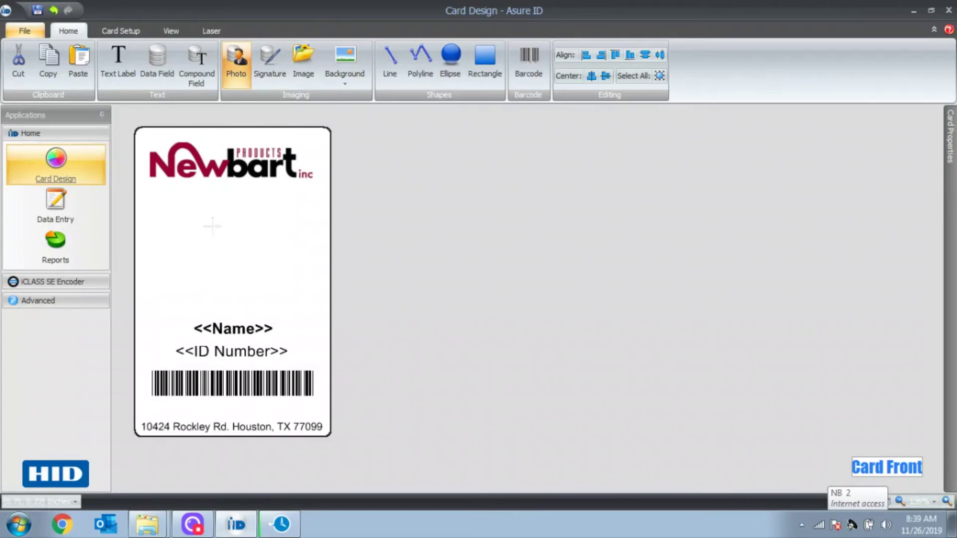
drag(201, 197, 301, 311)
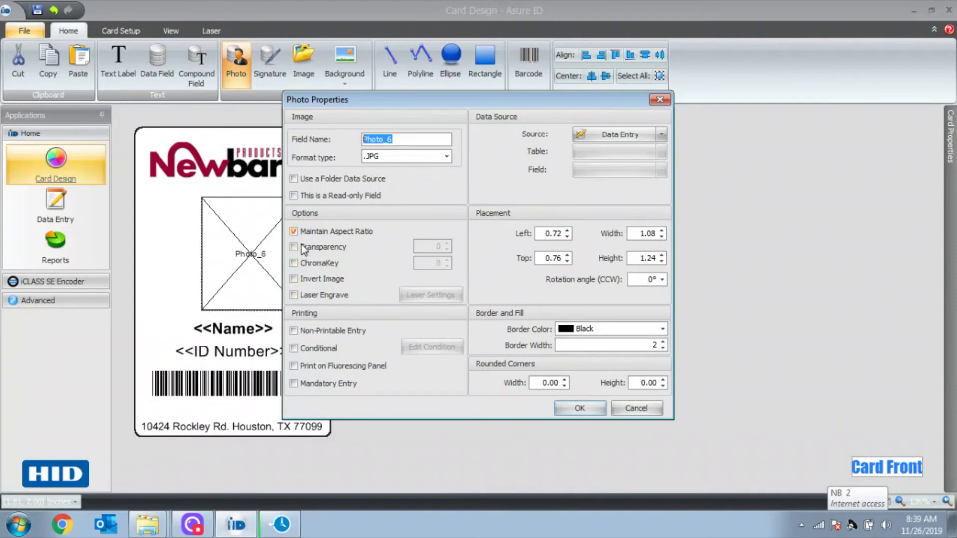
click(294, 180)
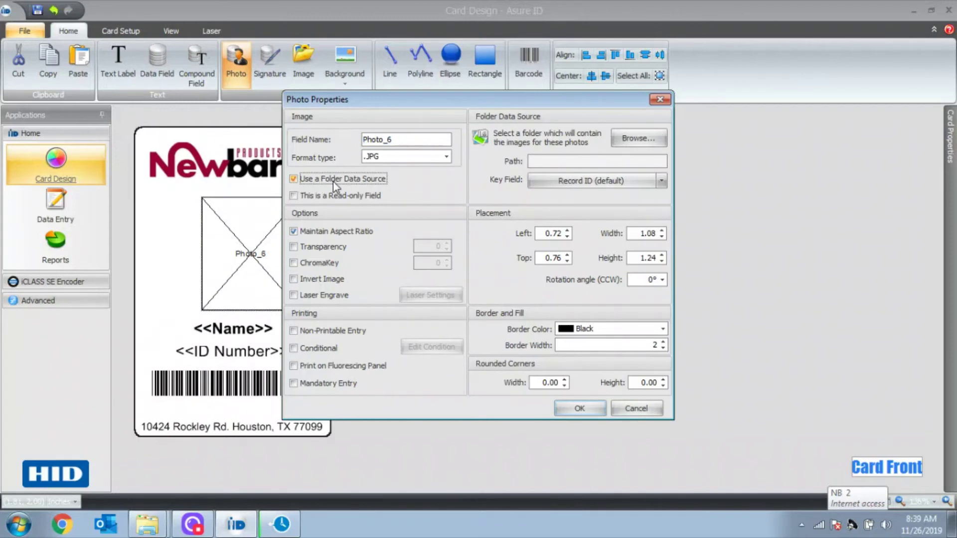
click(293, 231)
Match photos by ID Number and set Template Folder as the photo folder.
click(665, 185)
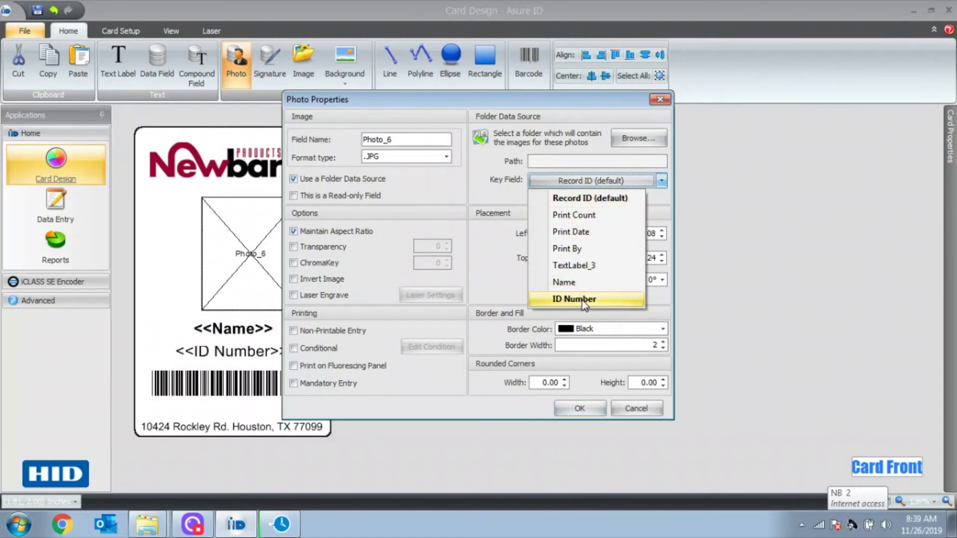
click(585, 302)
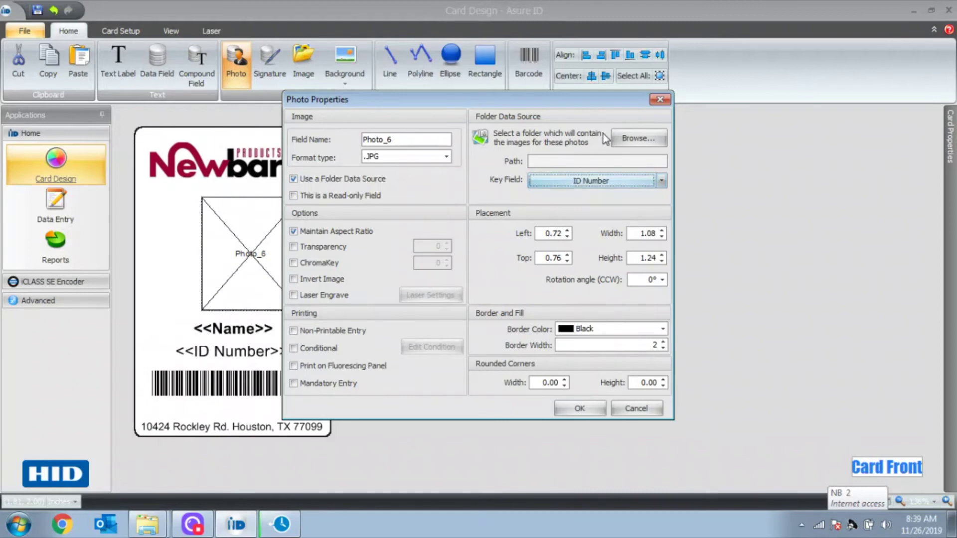
click(619, 139)
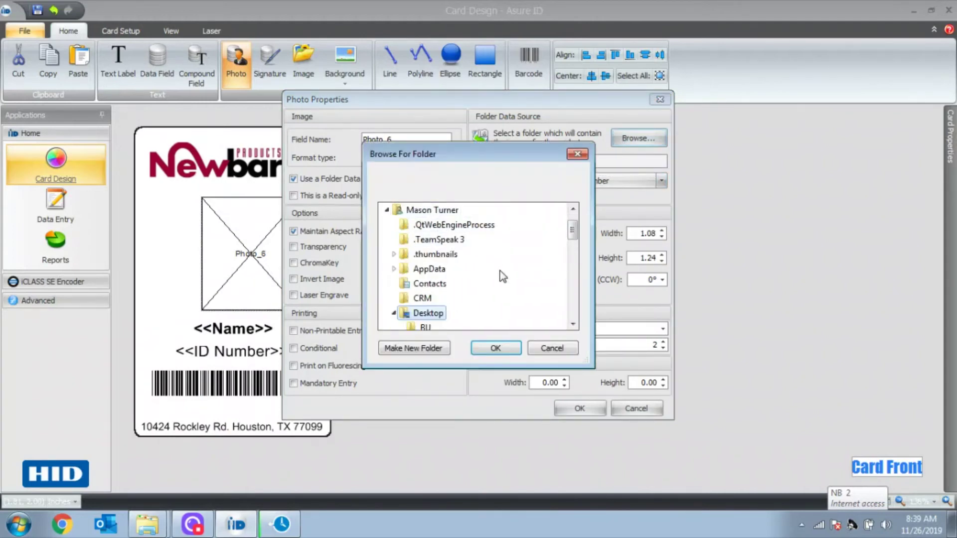
scroll(498, 262, down, 1)
scroll(493, 264, down, 1)
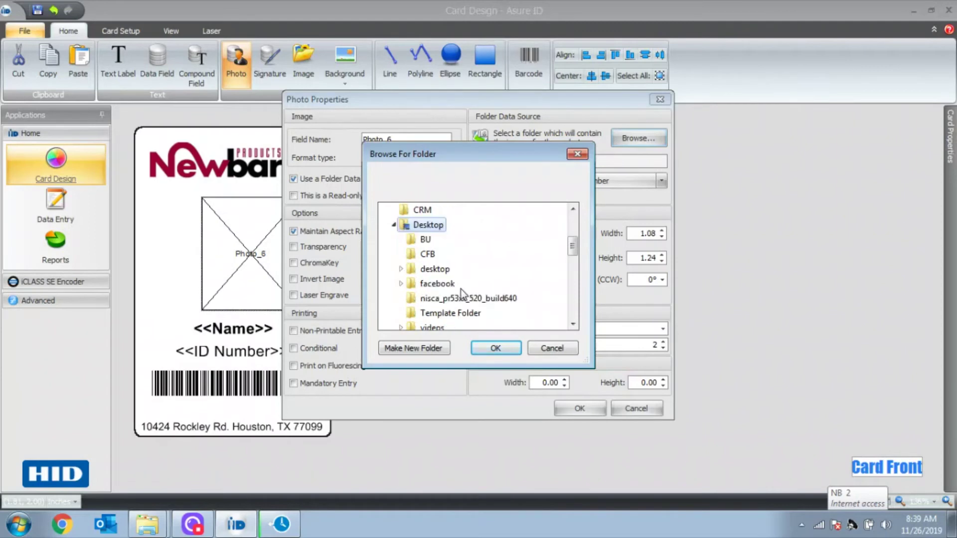
scroll(460, 289, down, 1)
click(447, 269)
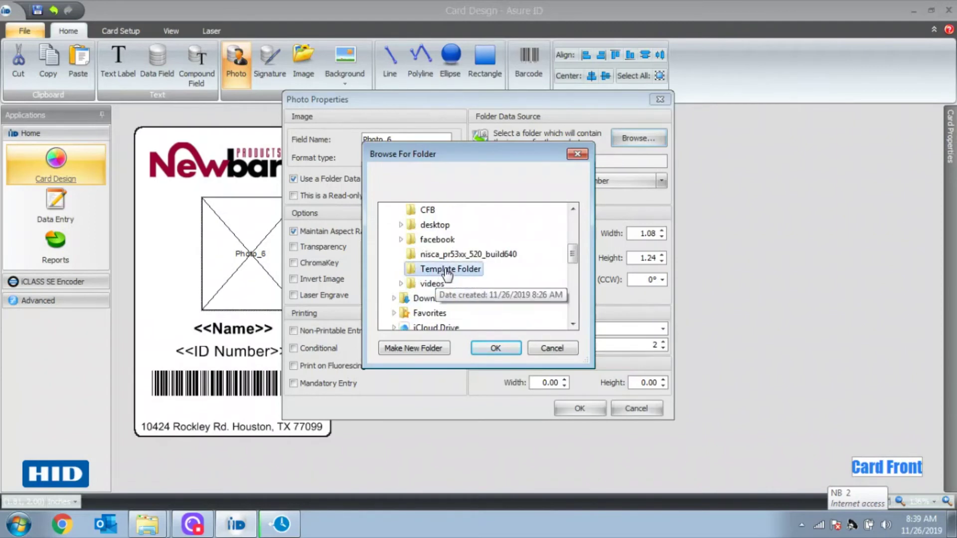
click(482, 348)
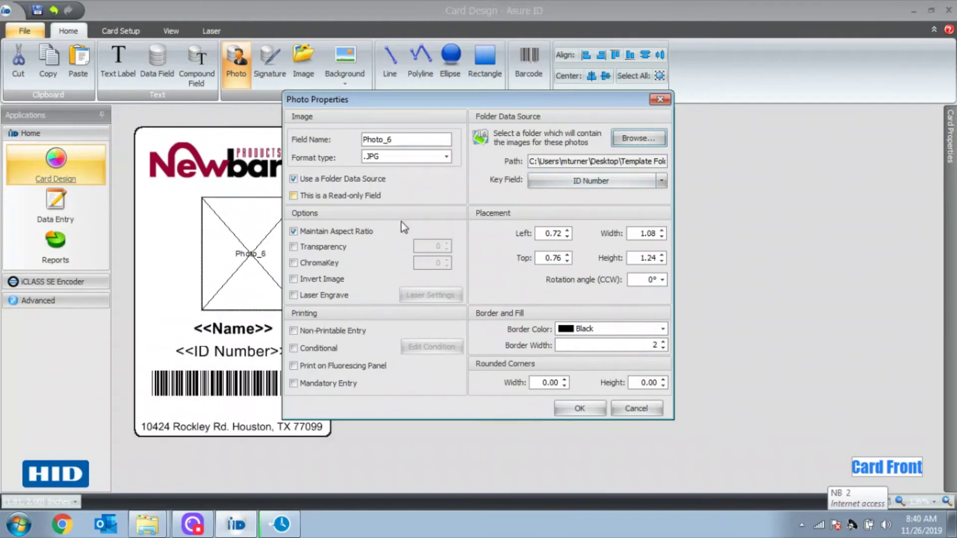
Give the photo frame a DarkRed border of width 3 and apply the settings.
click(657, 330)
scroll(598, 458, down, 4)
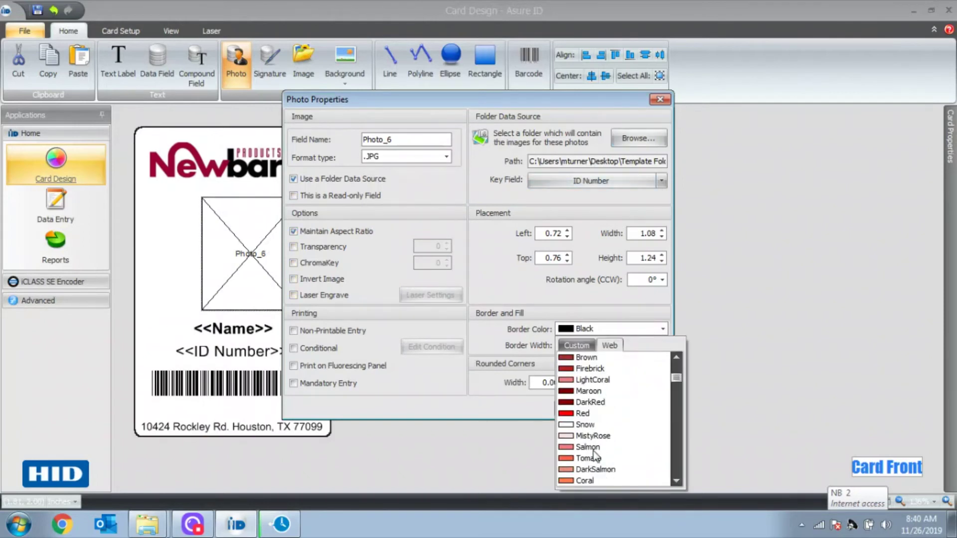
click(575, 403)
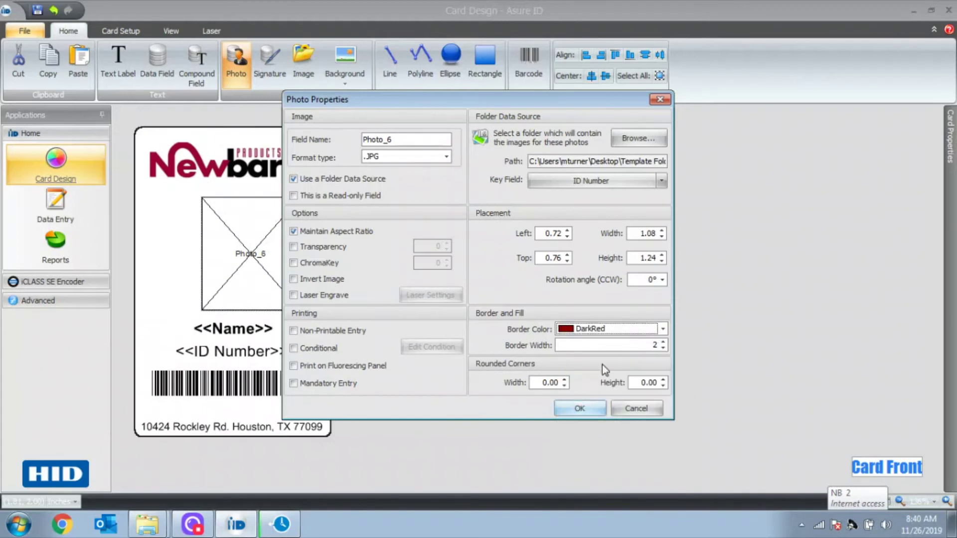
click(663, 342)
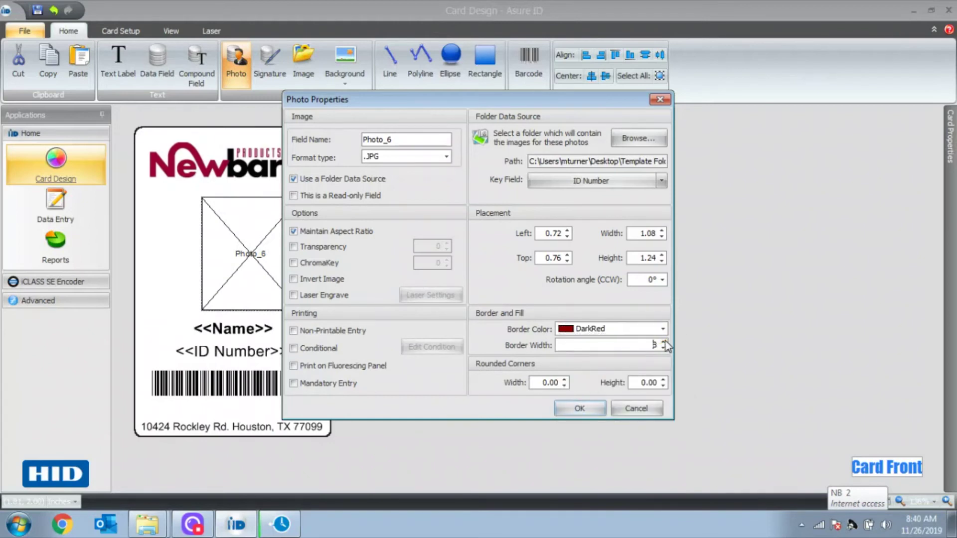
click(577, 409)
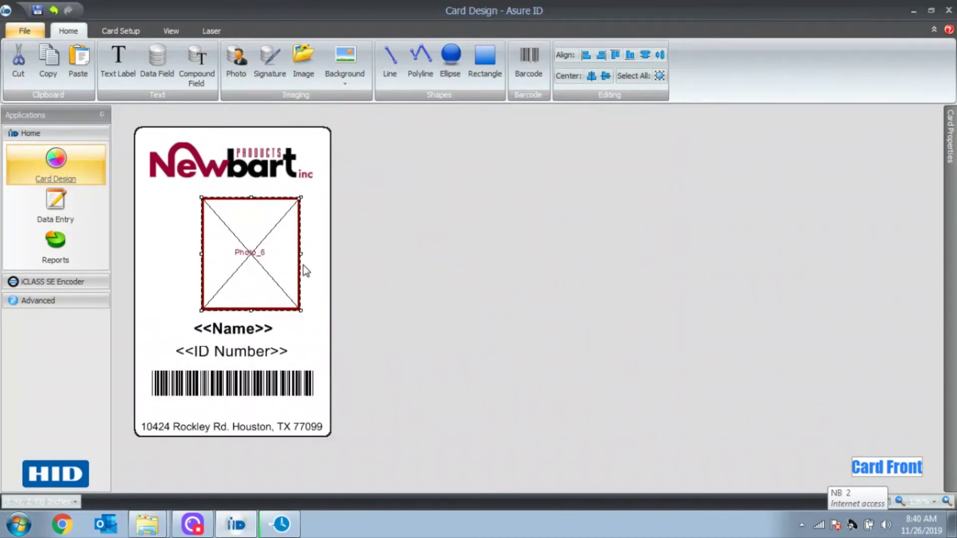
Centre the Photo_6 frame horizontally on the card, then deselect it.
right_click(280, 237)
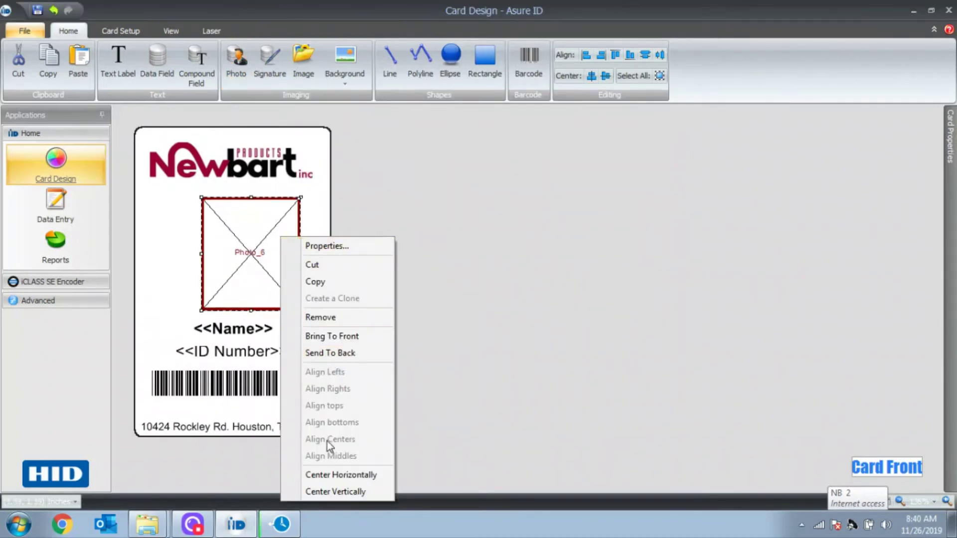
click(328, 475)
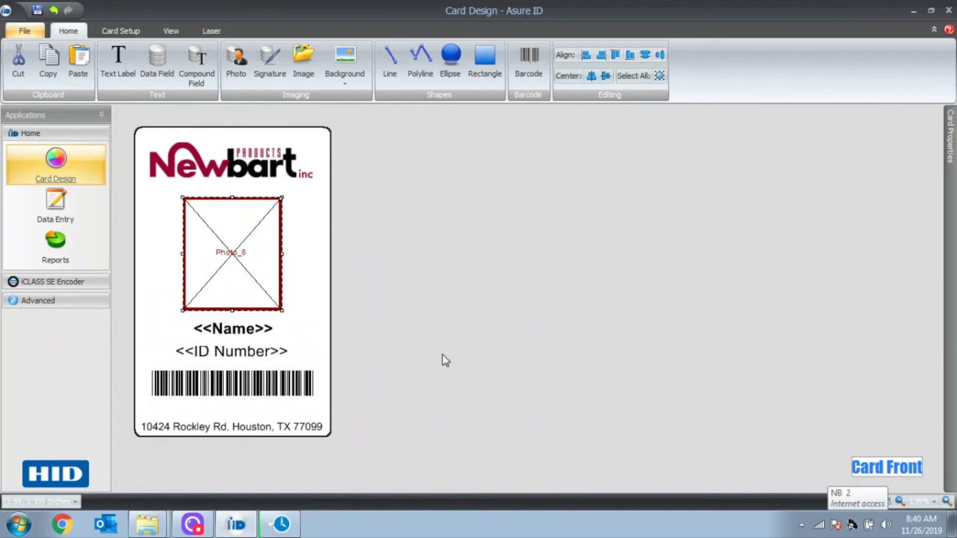
click(464, 335)
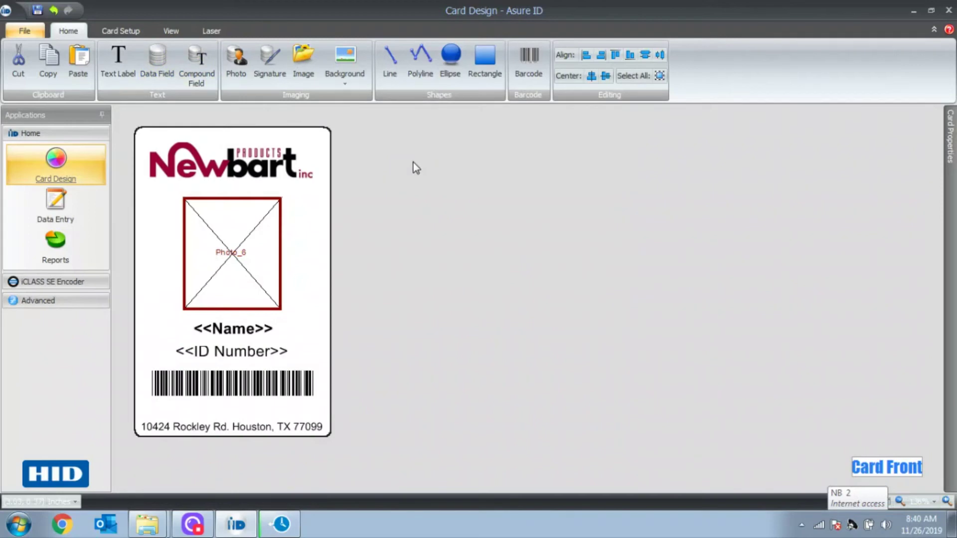
Create a Yes/No data field named 'Lunch pass' beside the card, accepting its advanced options.
click(154, 61)
drag(396, 210, 570, 241)
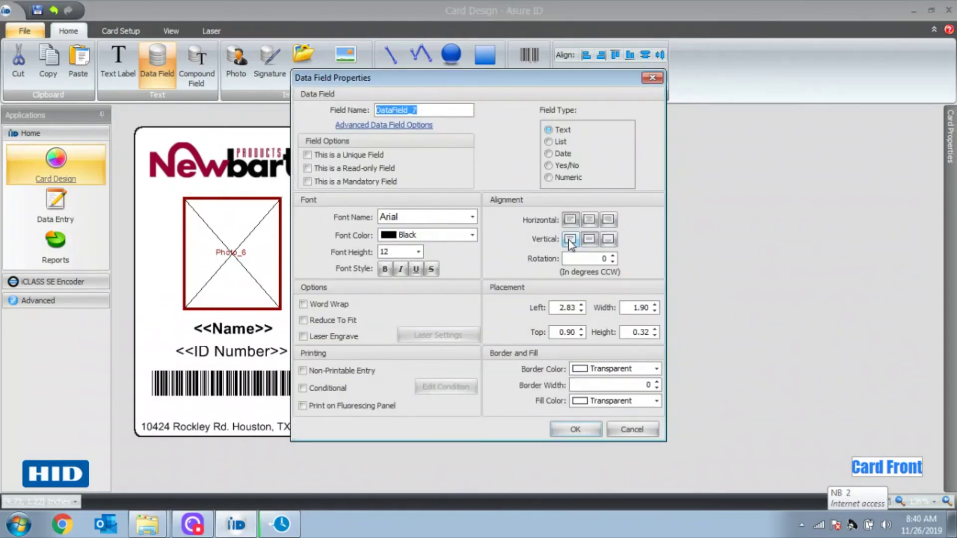
text(Lunch pa)
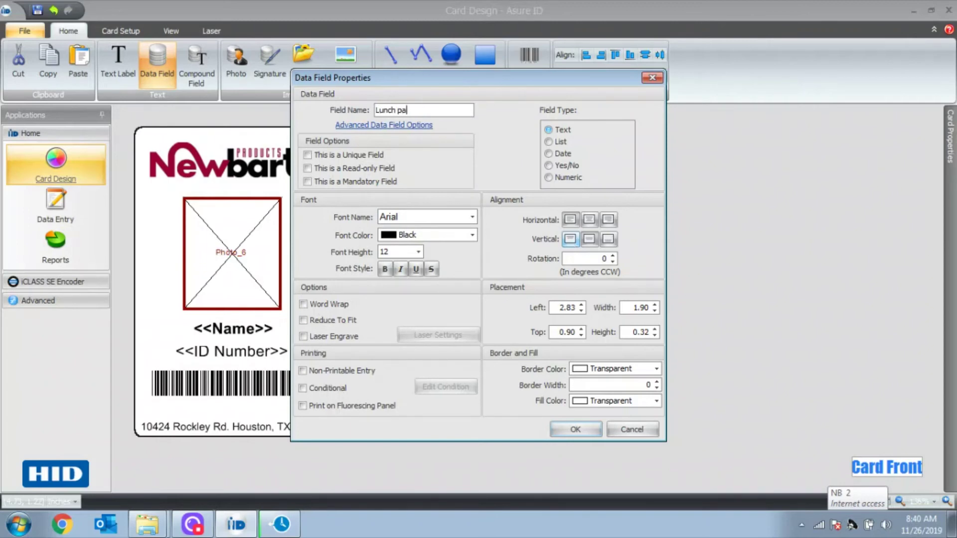
text(ss)
click(549, 166)
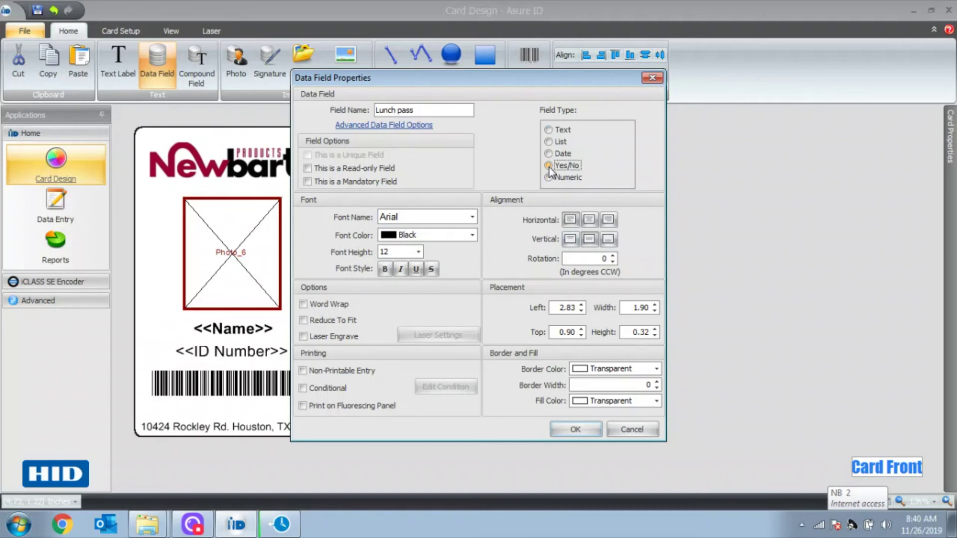
click(423, 131)
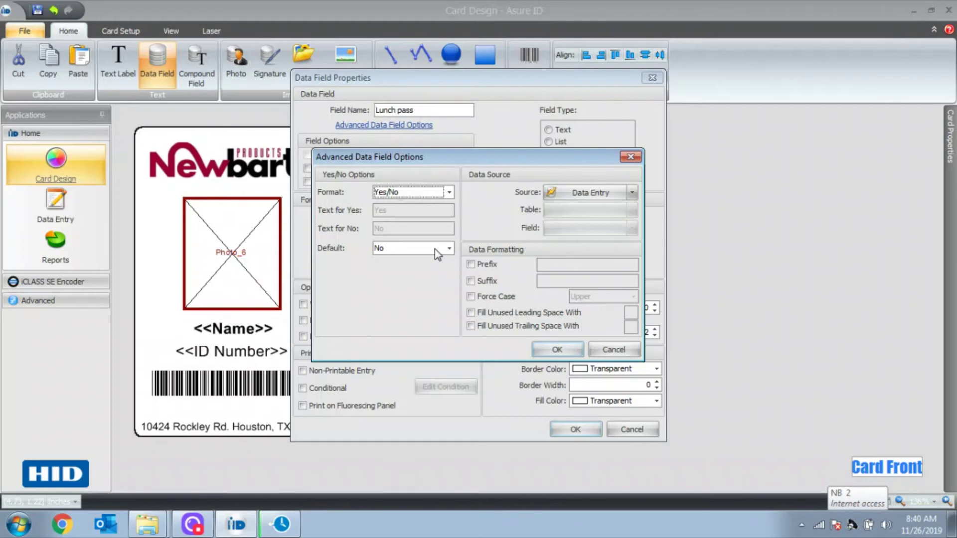
click(541, 352)
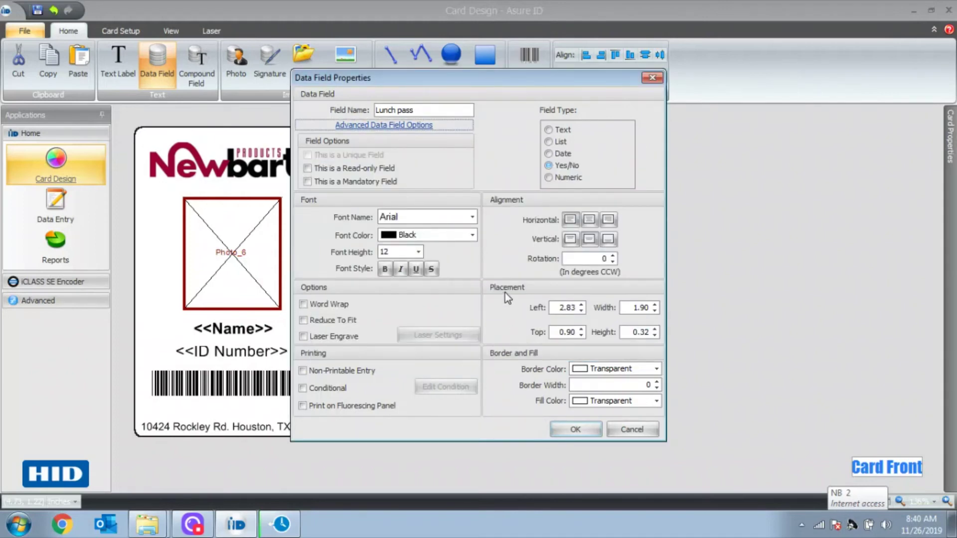
click(576, 432)
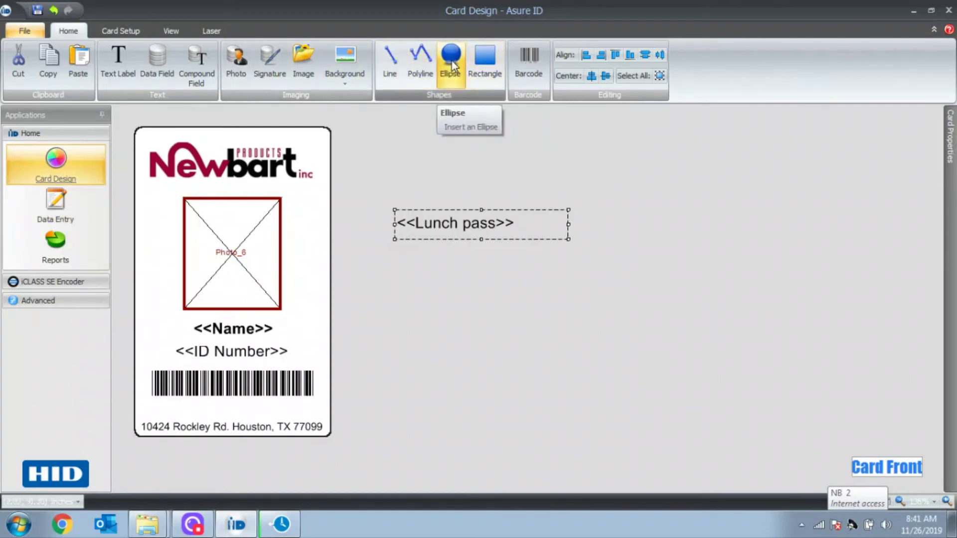
Draw a narrow upright rectangle beside the photo frame with a transparent outline.
click(479, 79)
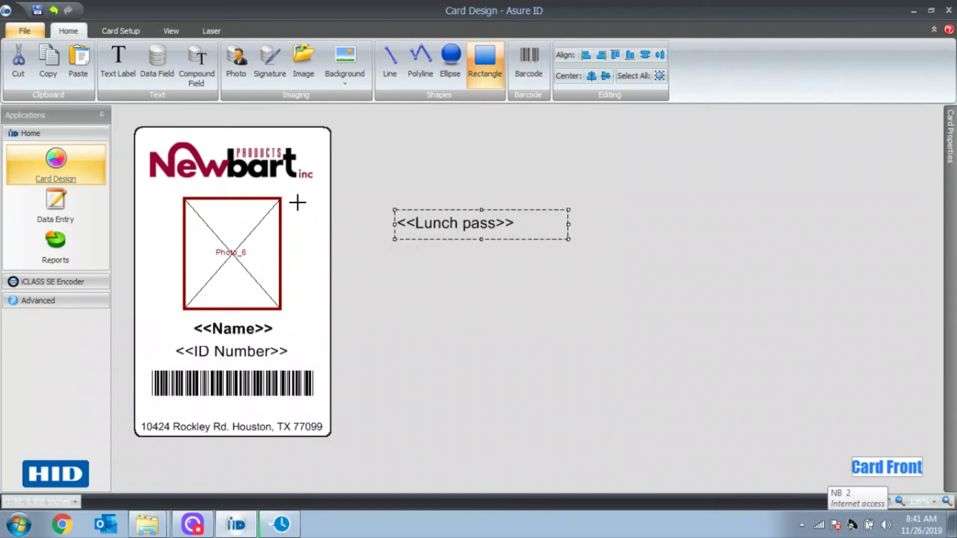
drag(298, 202, 325, 322)
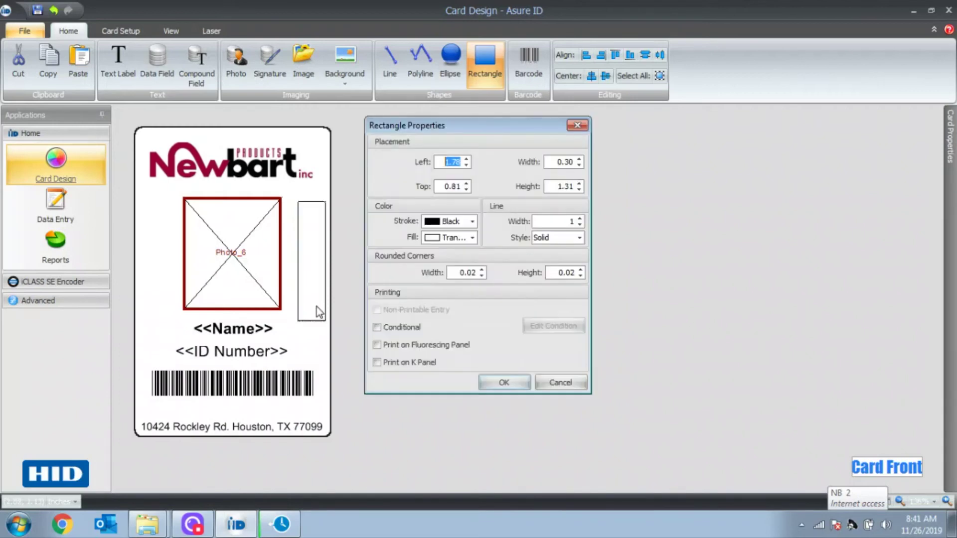
click(473, 222)
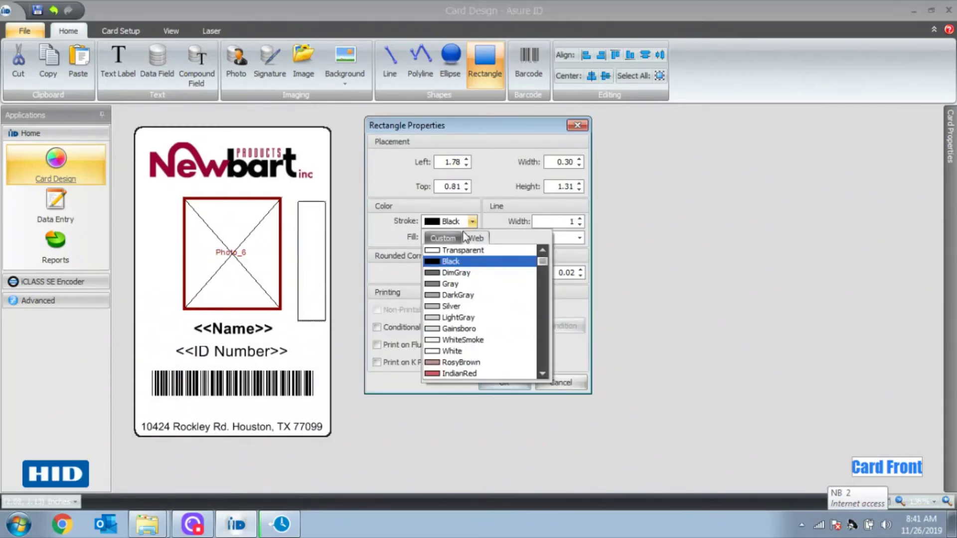
click(453, 250)
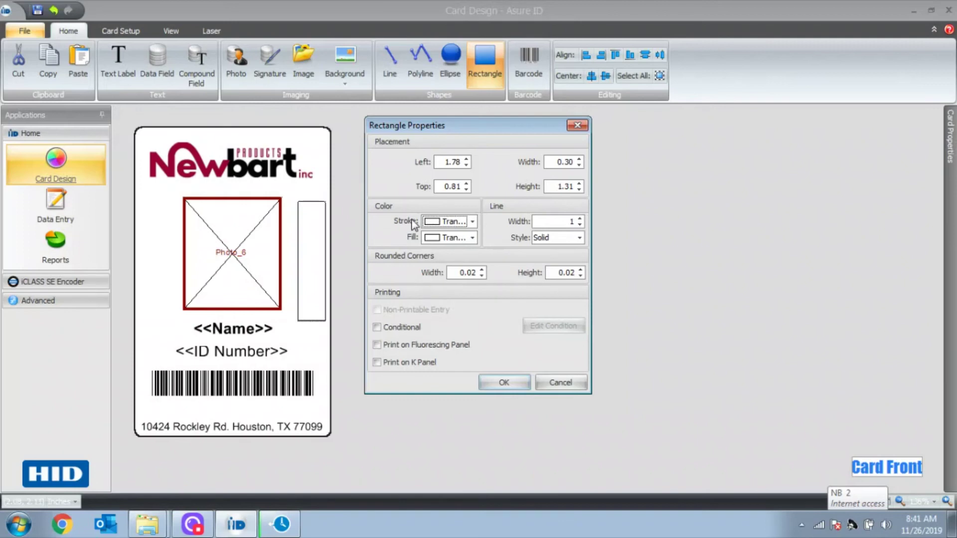
Fill the bar with Lime green and apply the rectangle properties.
click(472, 238)
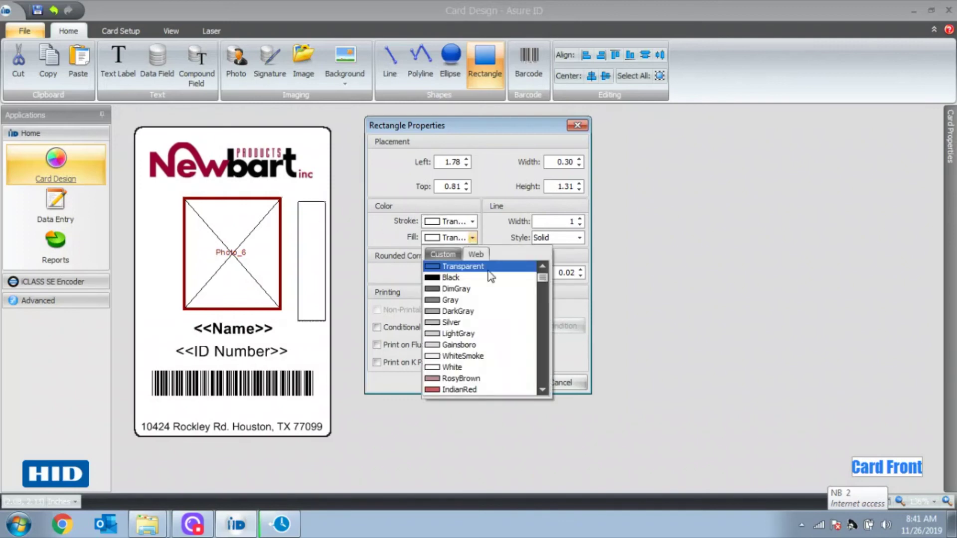
scroll(458, 324, down, 10)
scroll(458, 334, down, 4)
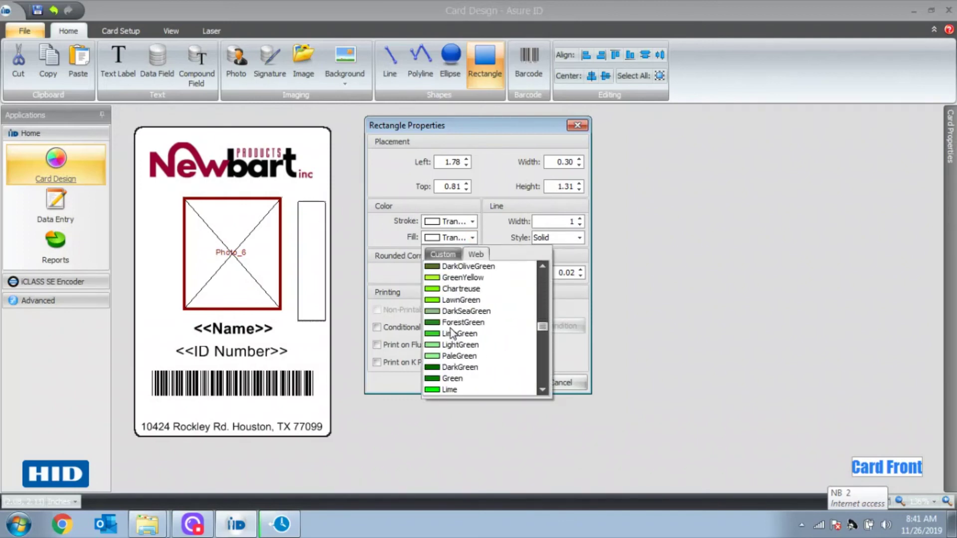
click(438, 389)
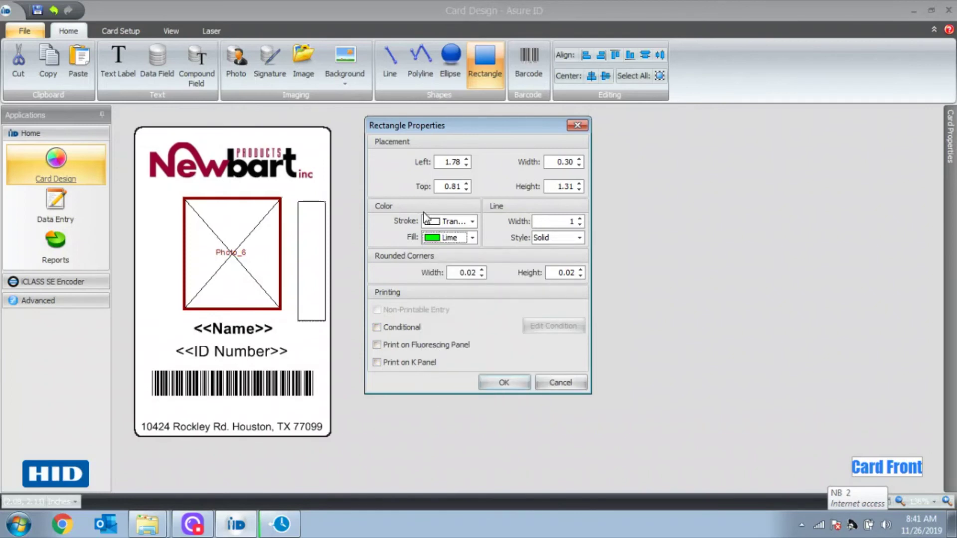
click(493, 385)
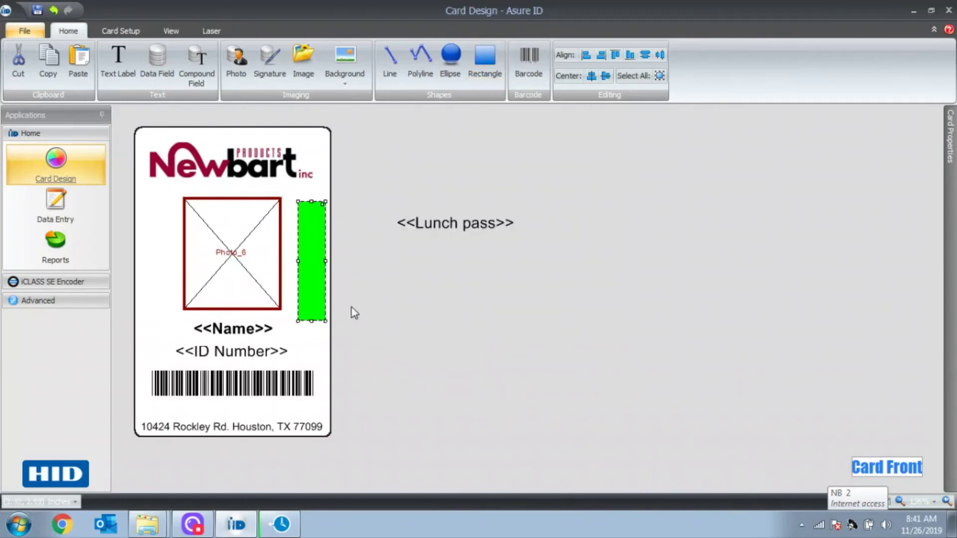
click(312, 267)
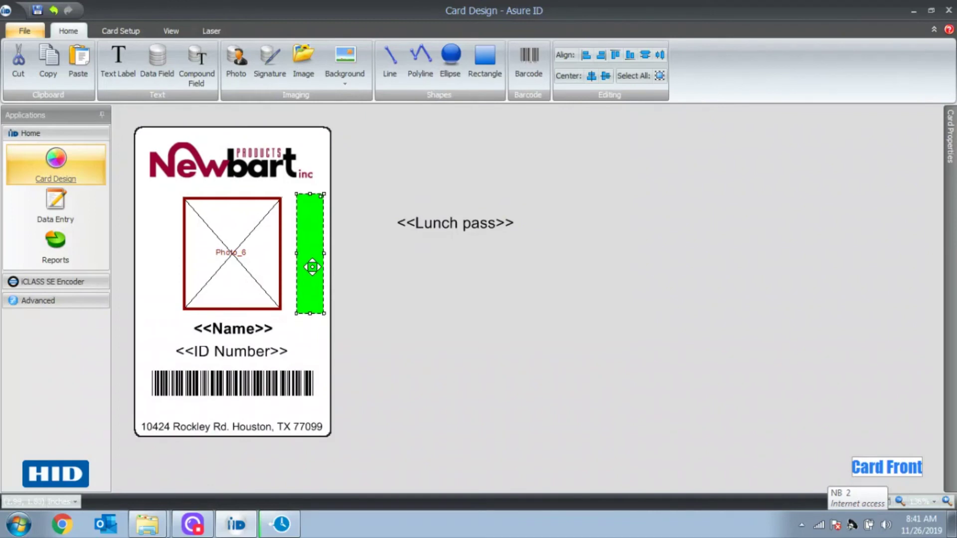
click(447, 298)
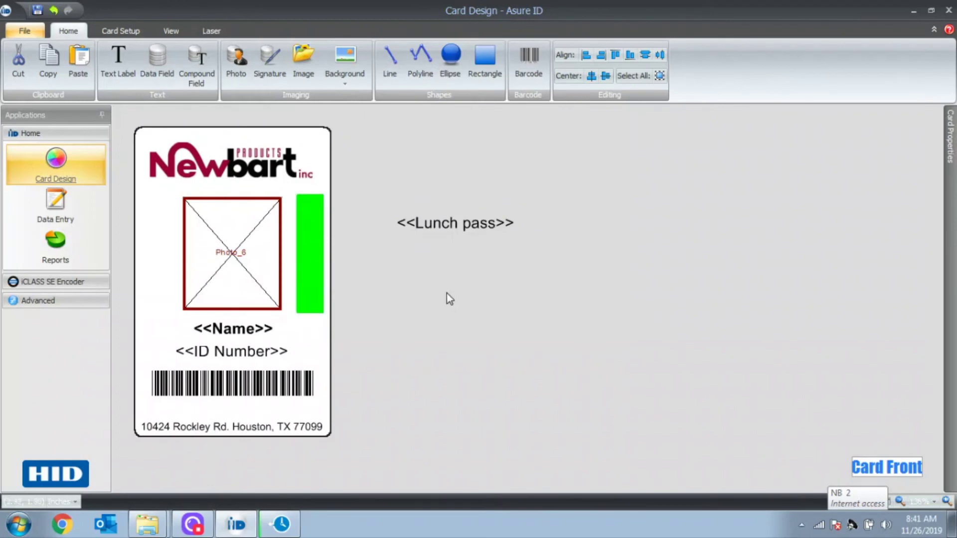
click(315, 244)
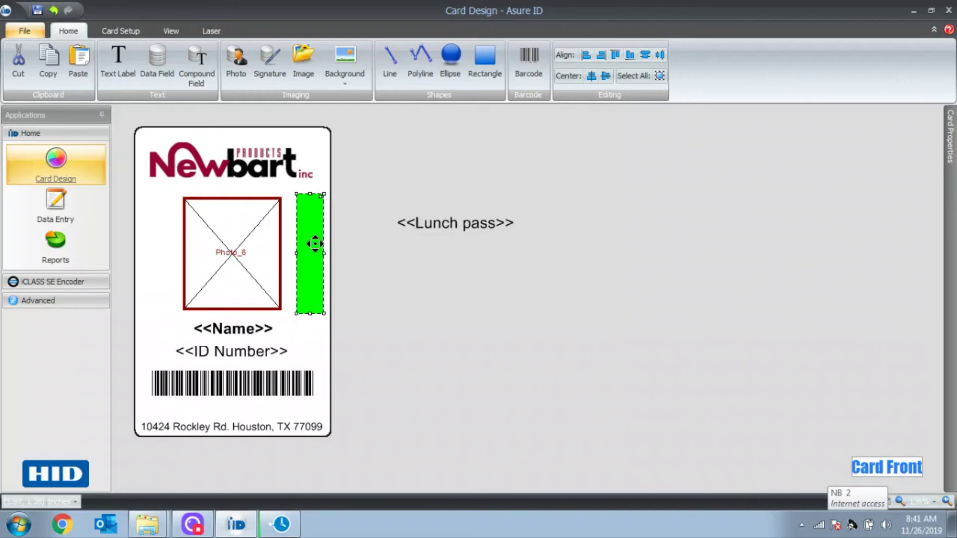
Make the lime bar conditional, displaying only when Lunch pass equals Yes.
double_click(315, 244)
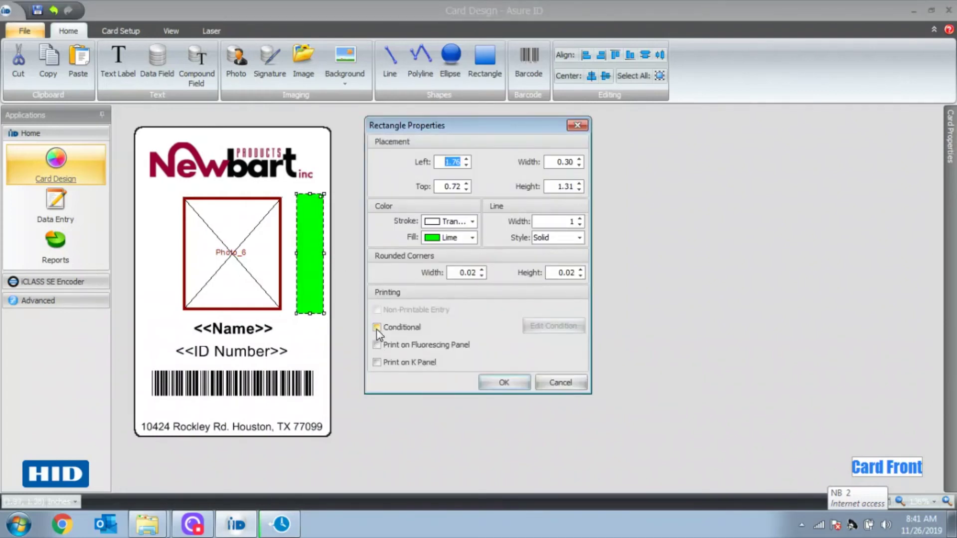
click(377, 327)
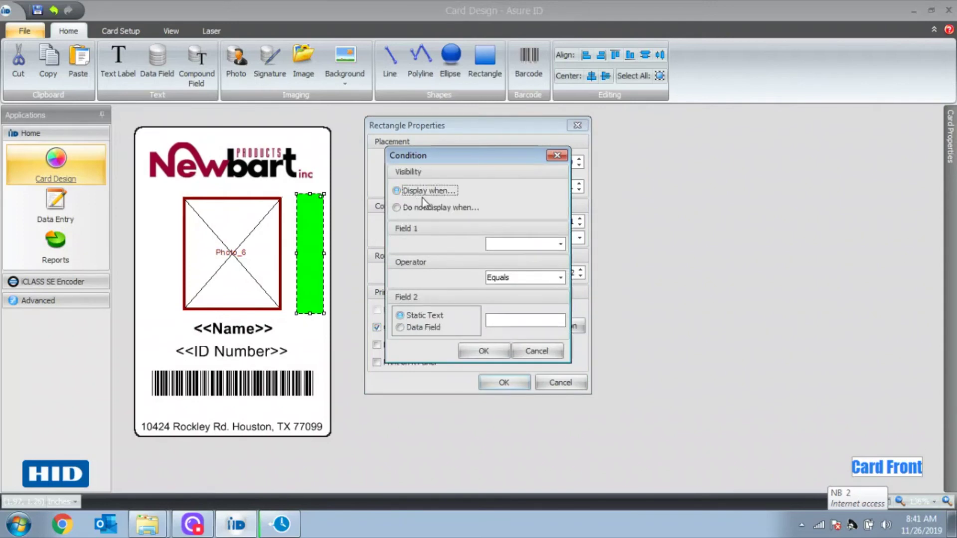
click(541, 246)
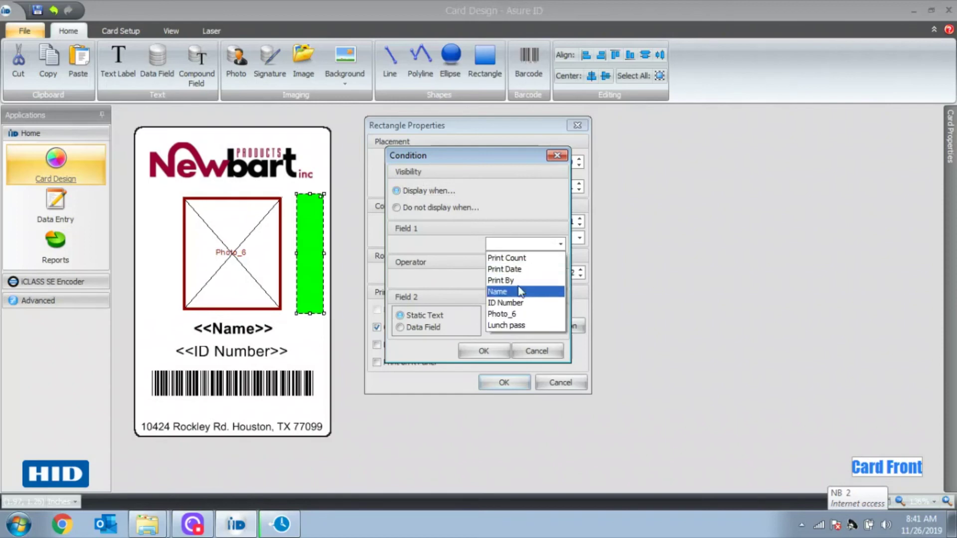
click(513, 326)
click(495, 321)
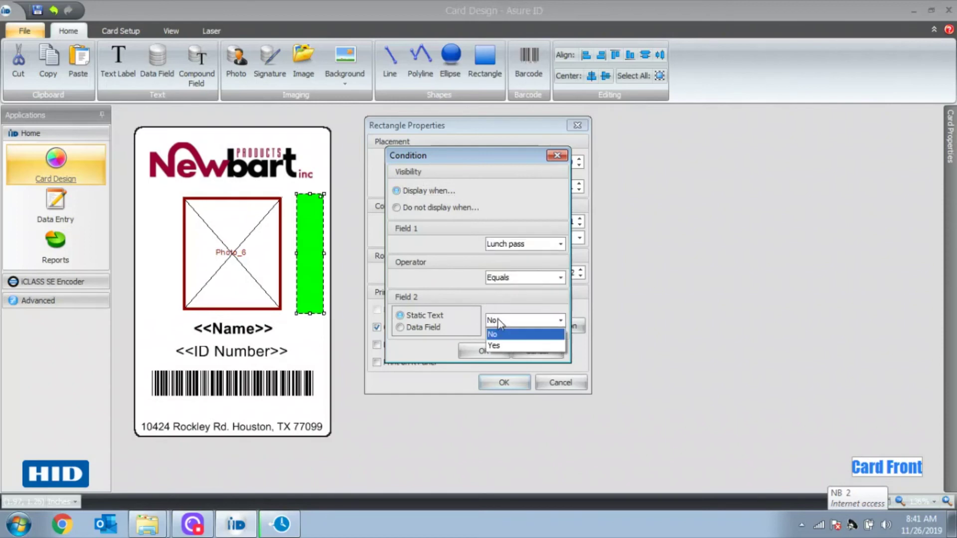
click(497, 346)
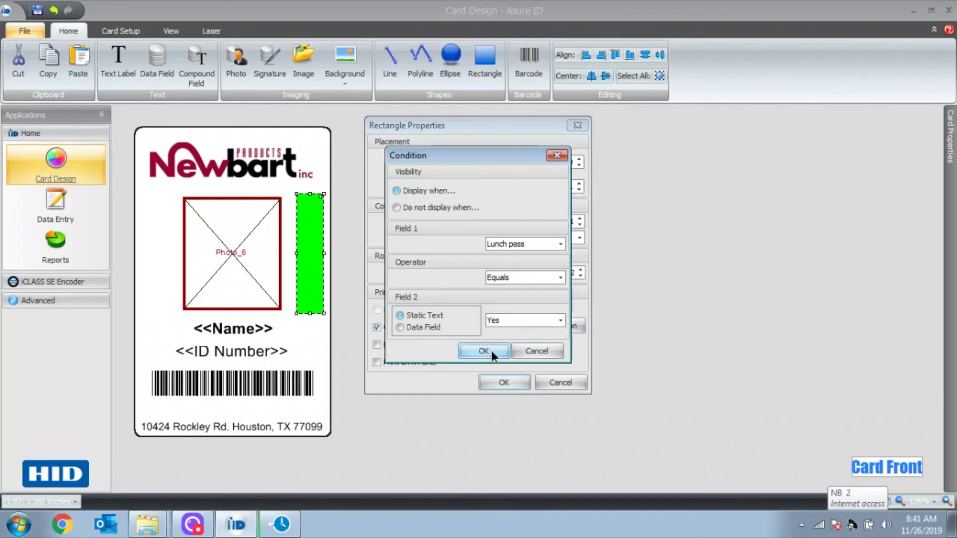
click(491, 351)
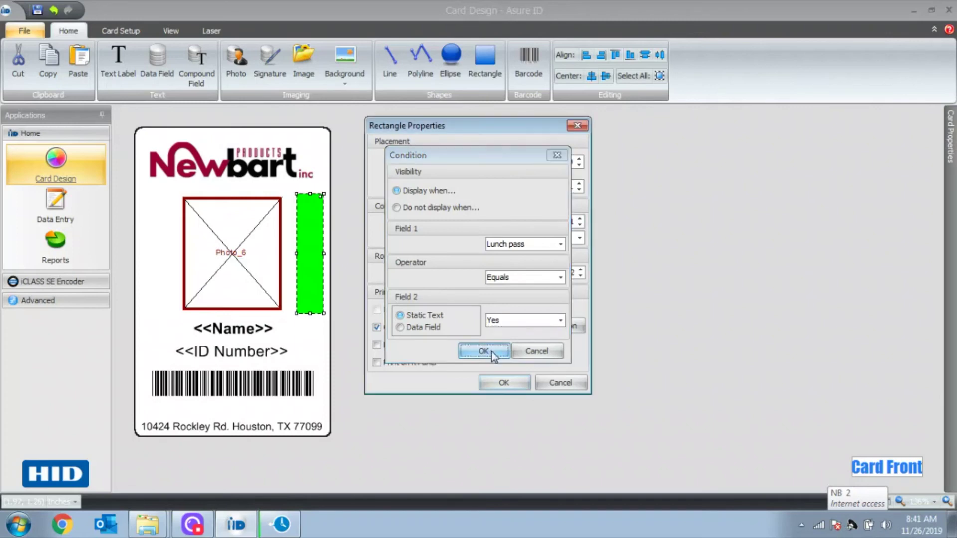
click(494, 382)
click(467, 342)
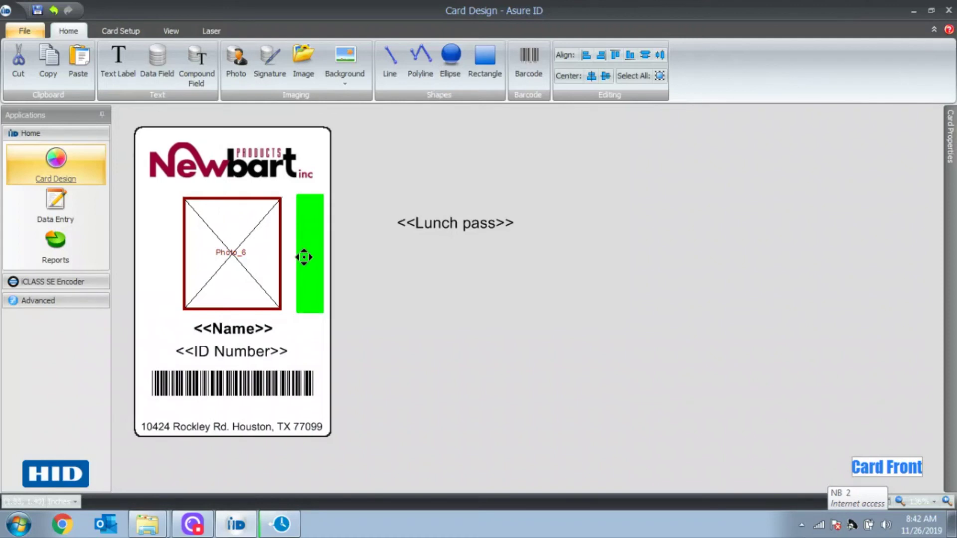
Copy the green bar and place the duplicate directly over the original.
click(305, 257)
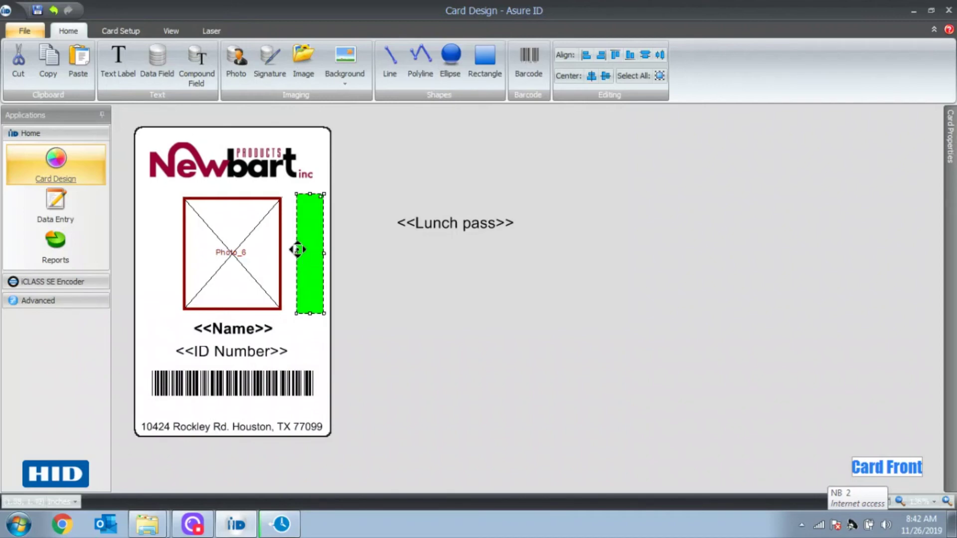
click(49, 79)
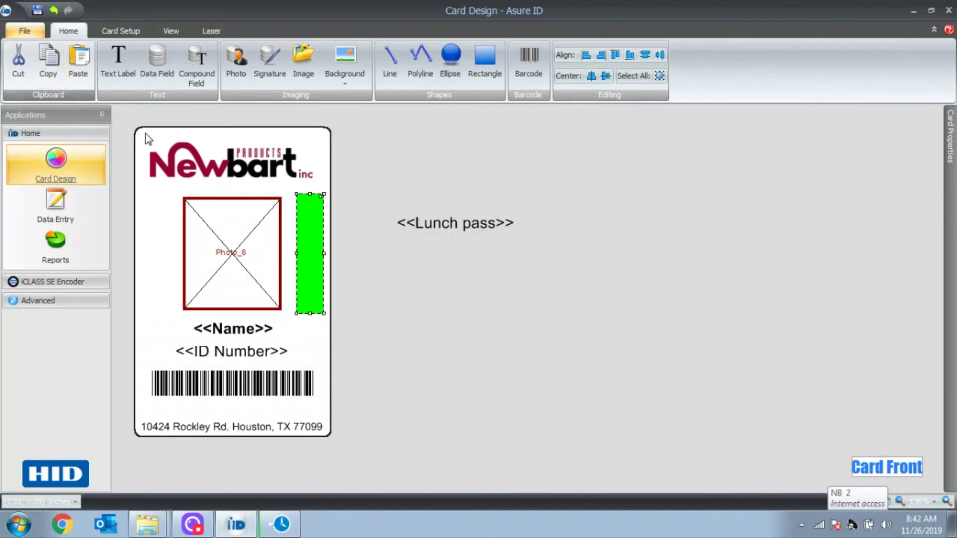
click(78, 64)
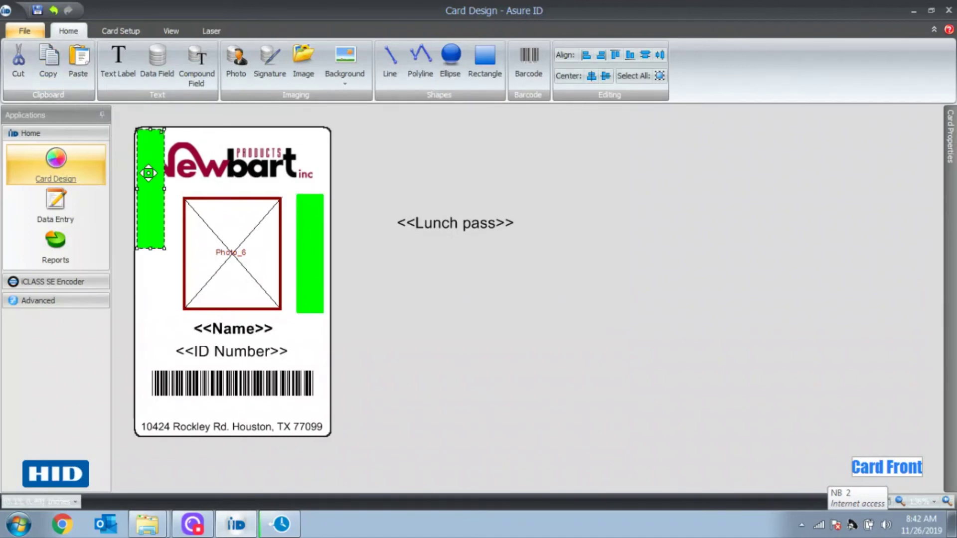
drag(160, 177, 308, 240)
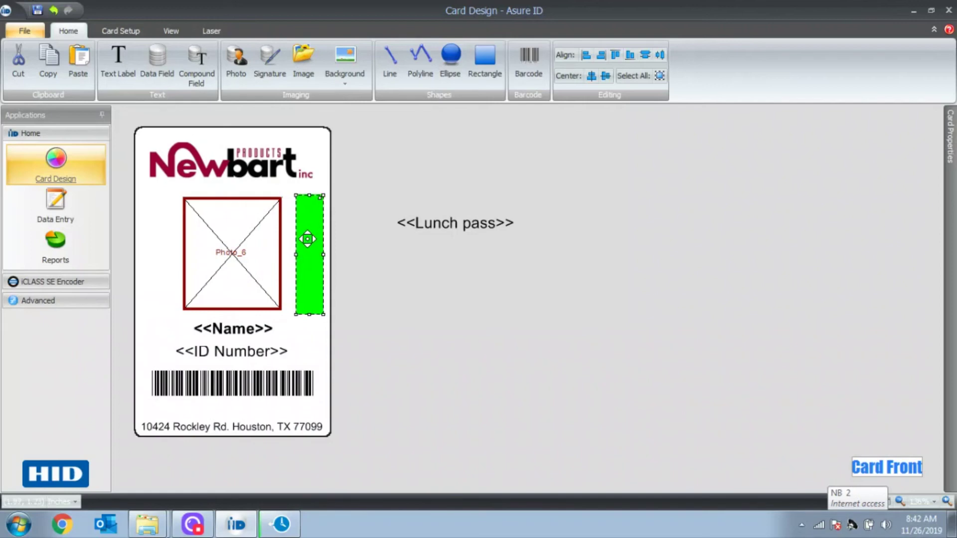
Fill the duplicate bar red and set it to display when Lunch pass equals No.
double_click(307, 239)
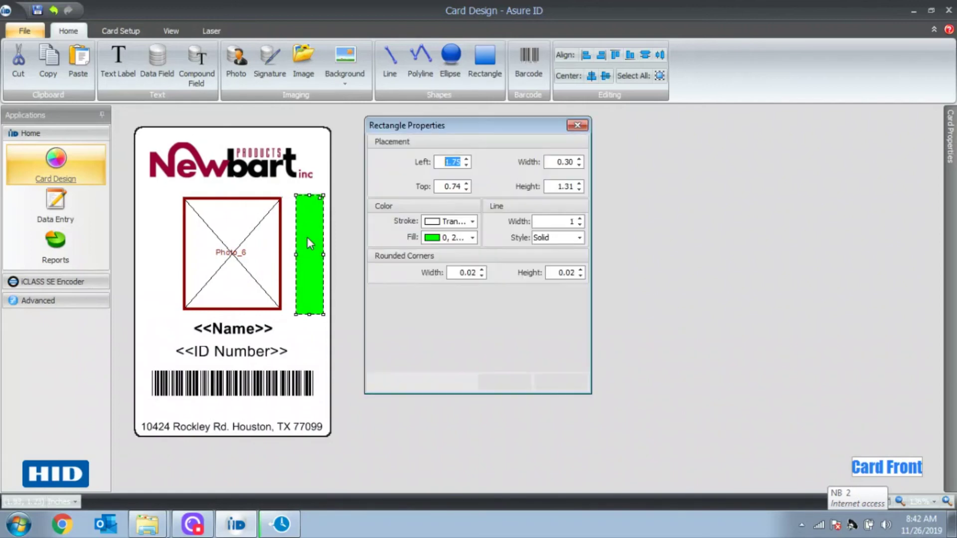
click(472, 238)
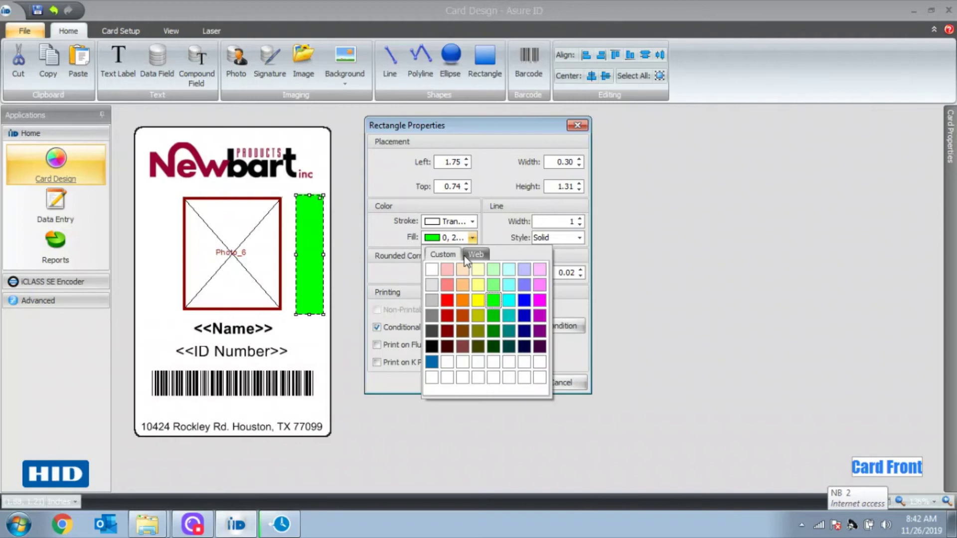
click(446, 299)
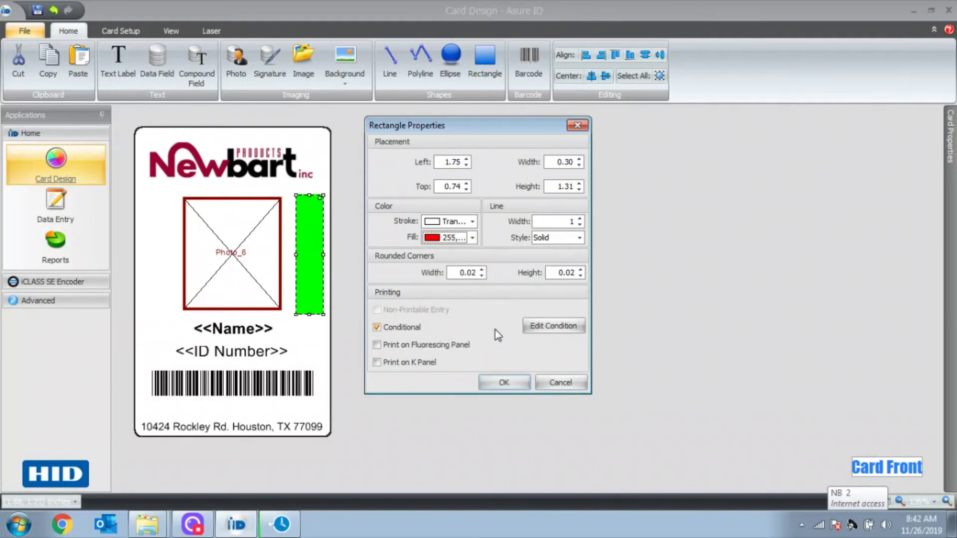
click(542, 328)
click(512, 319)
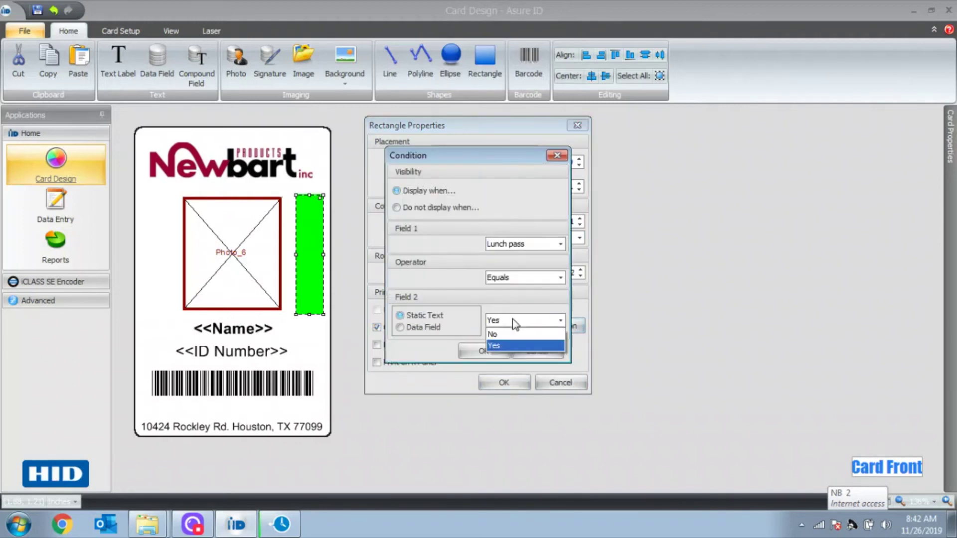
click(504, 340)
click(495, 353)
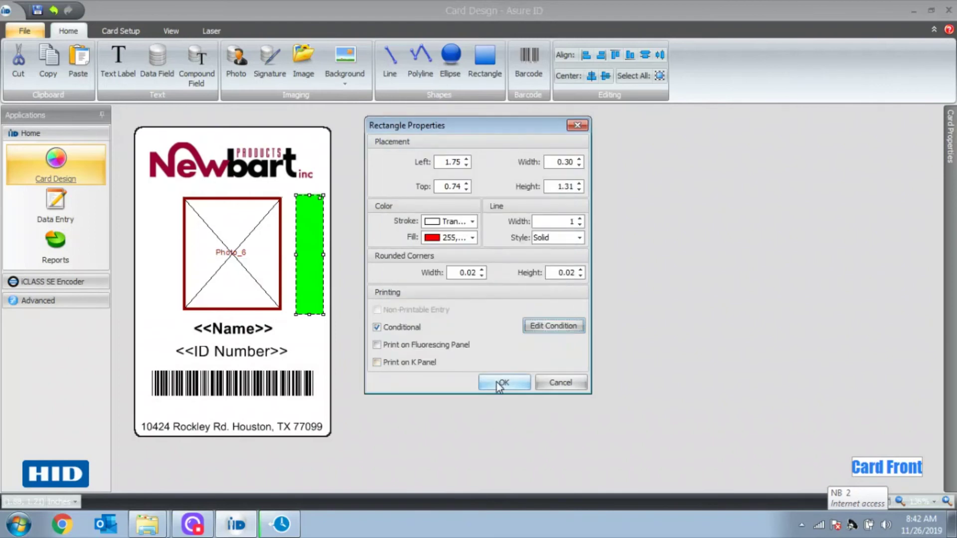
click(500, 382)
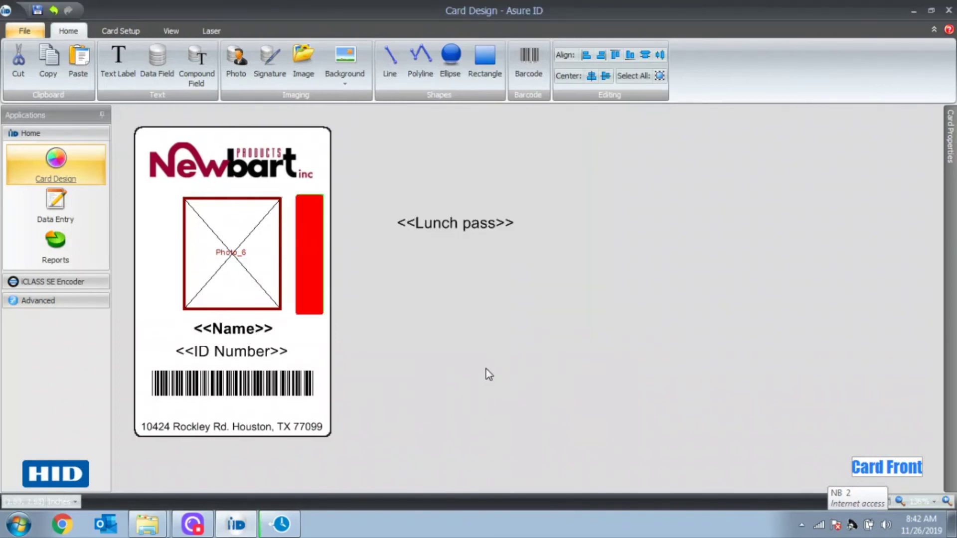
Save the card design as the template 'newbart test'.
click(36, 11)
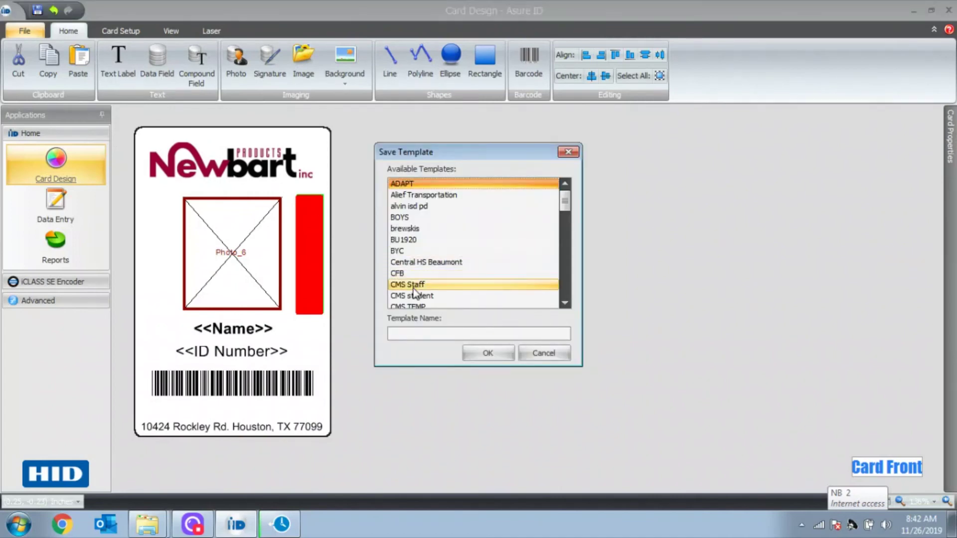
click(413, 334)
text(newbart test)
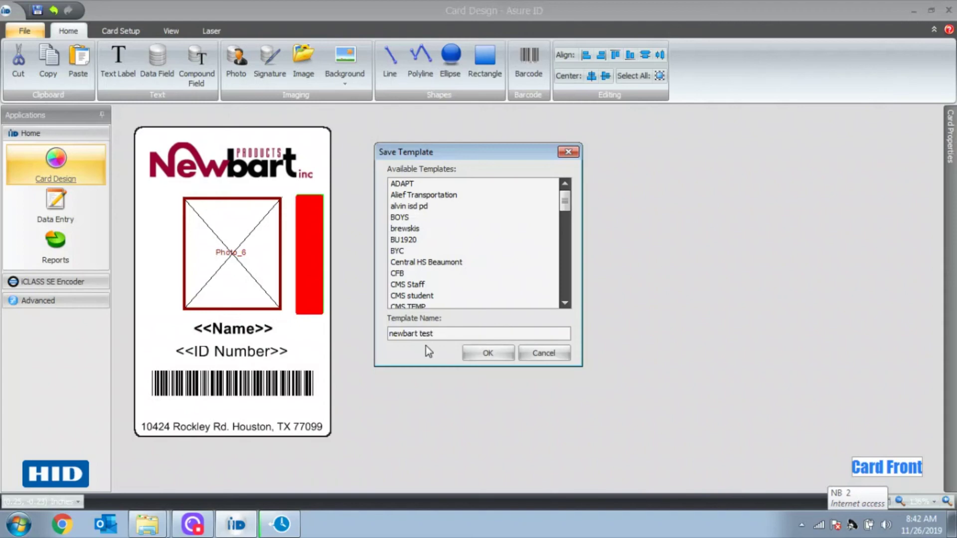
click(471, 353)
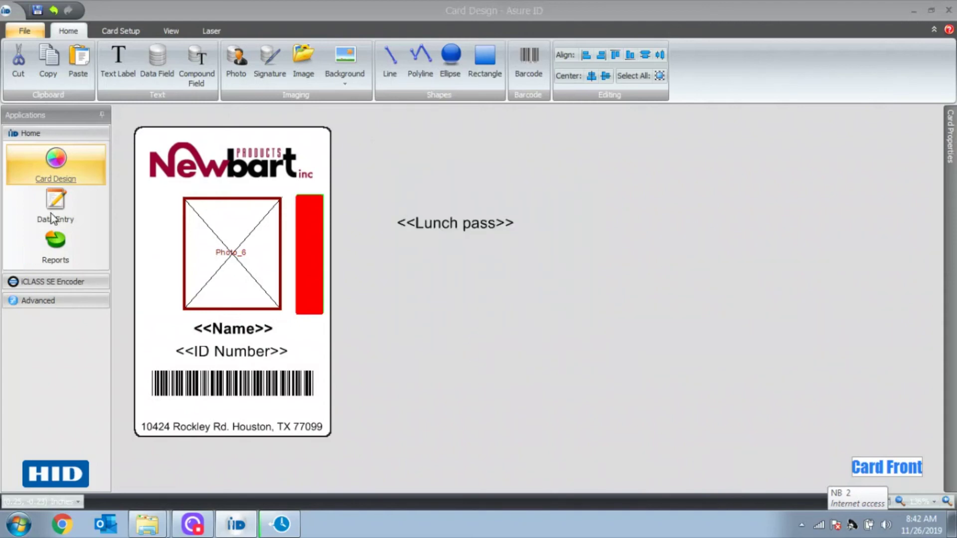
Open data entry for the template in single-record view and add a new record.
click(65, 219)
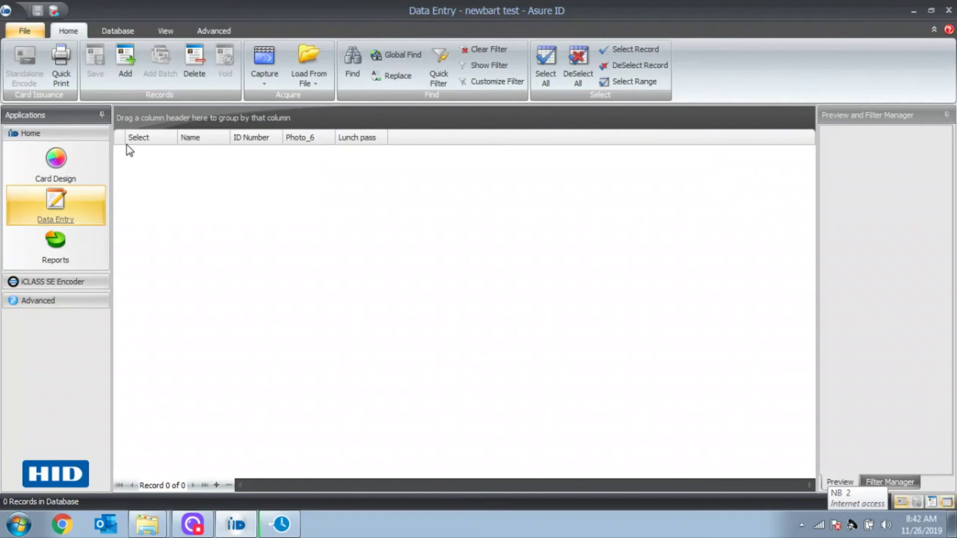
click(161, 30)
click(96, 74)
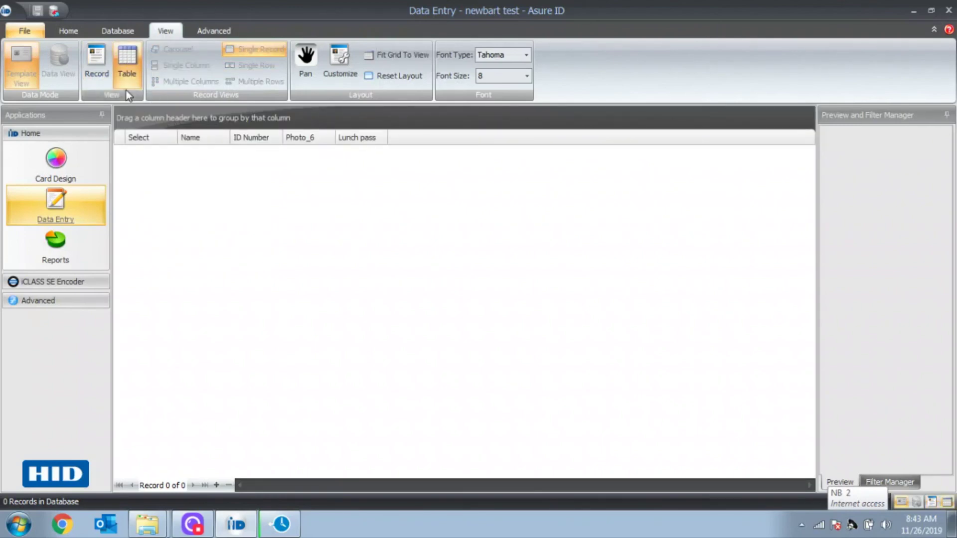
click(69, 31)
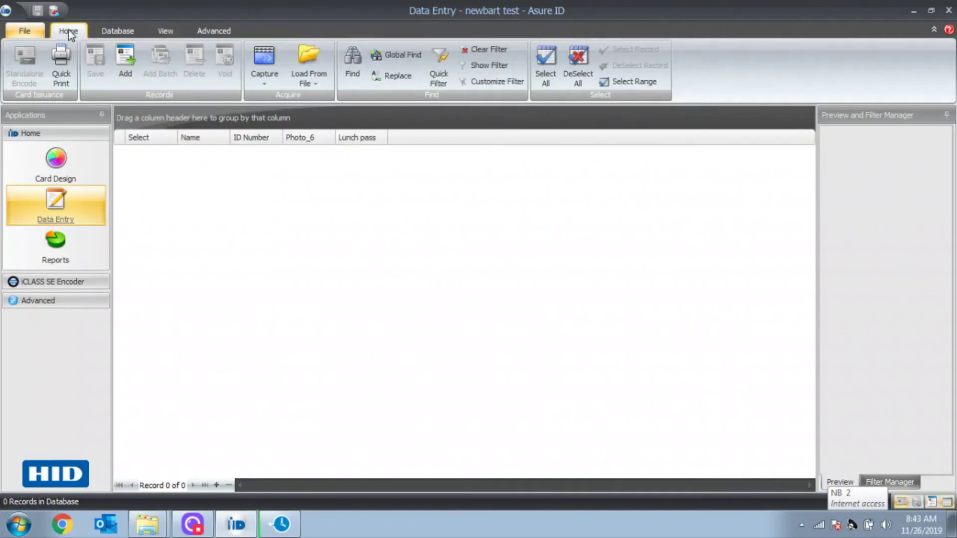
click(125, 59)
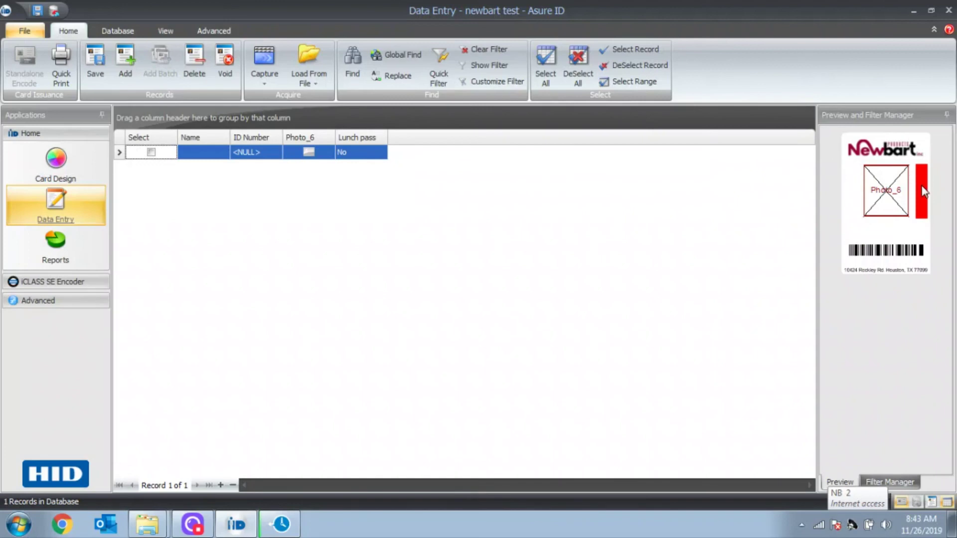
Enter the cardholder's name and ID number in the new record.
click(225, 151)
text(J)
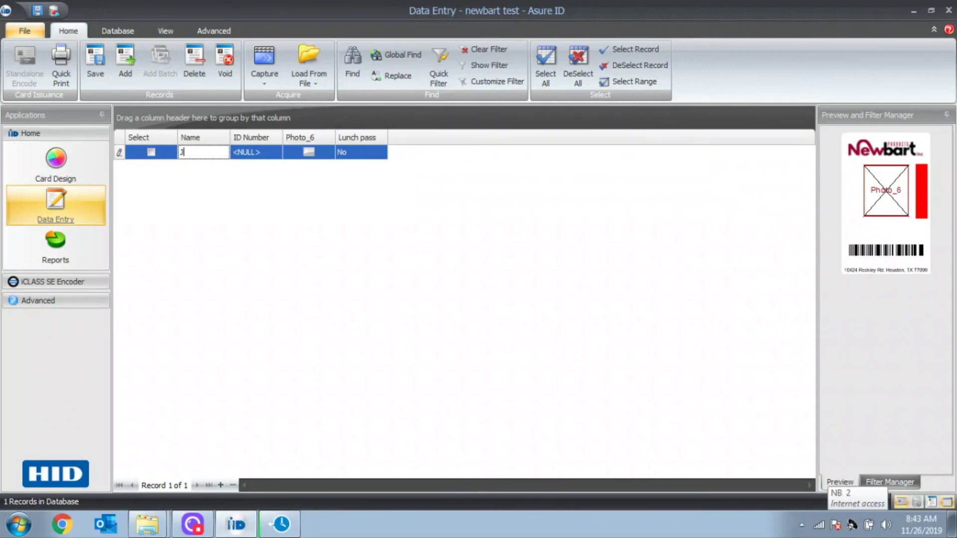
text(ohnnt MArt)
key(BackSpace)
key(BackSpace)
click(264, 152)
text(1)
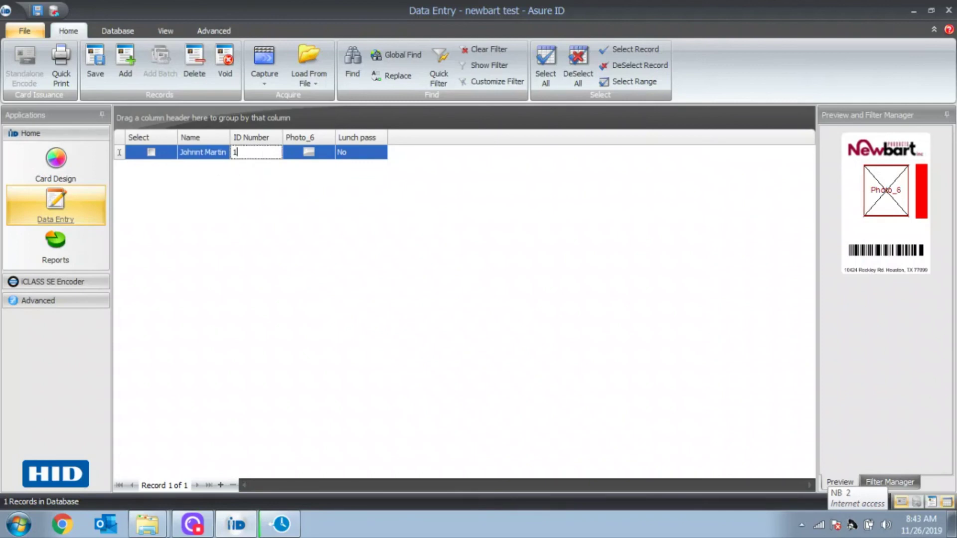
text(23456)
click(305, 155)
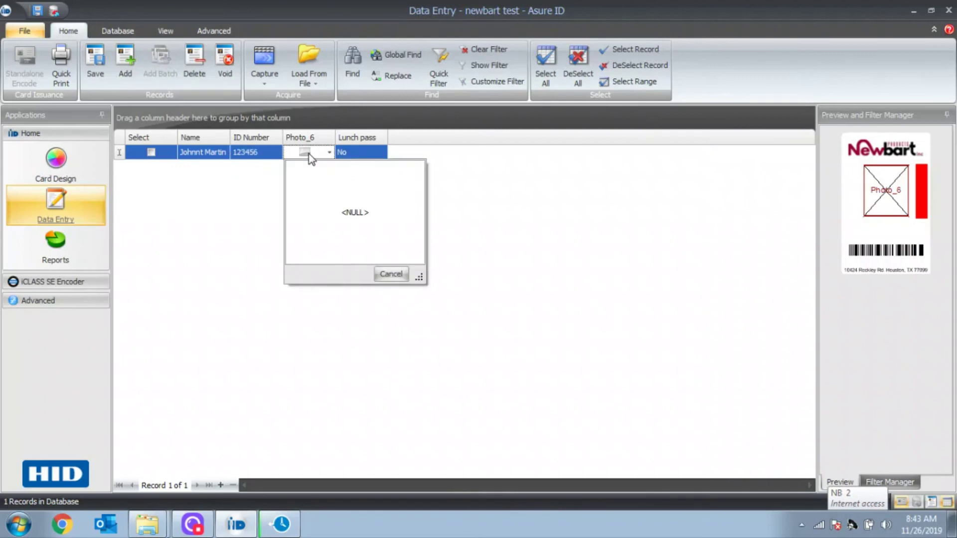
Close the camera capture, choose Load From File for the photo, and go to Desktop.
right_click(310, 157)
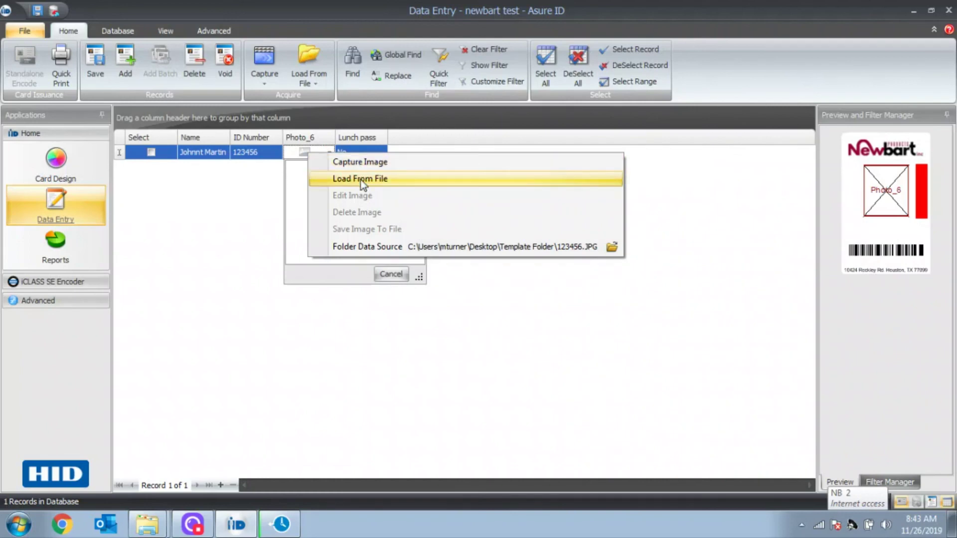
click(361, 163)
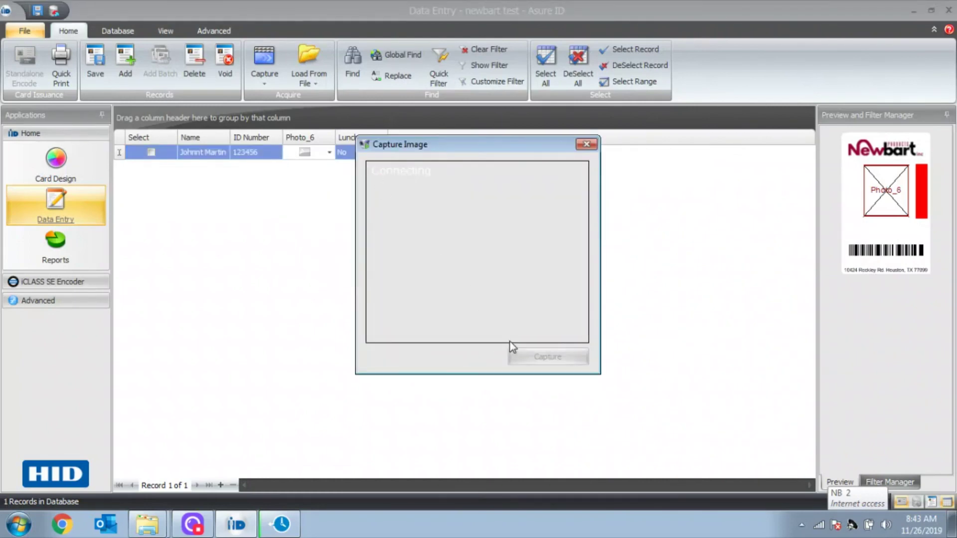
click(584, 144)
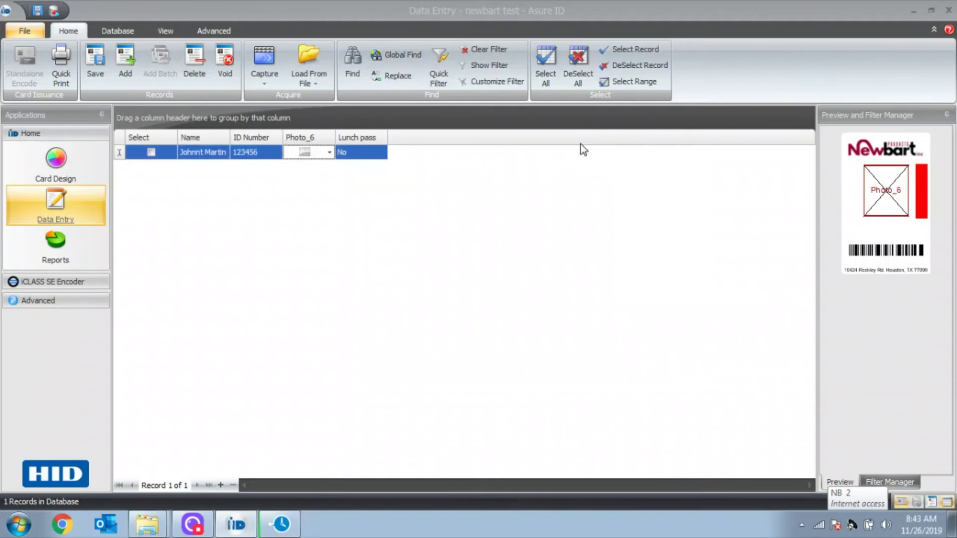
right_click(319, 156)
click(348, 177)
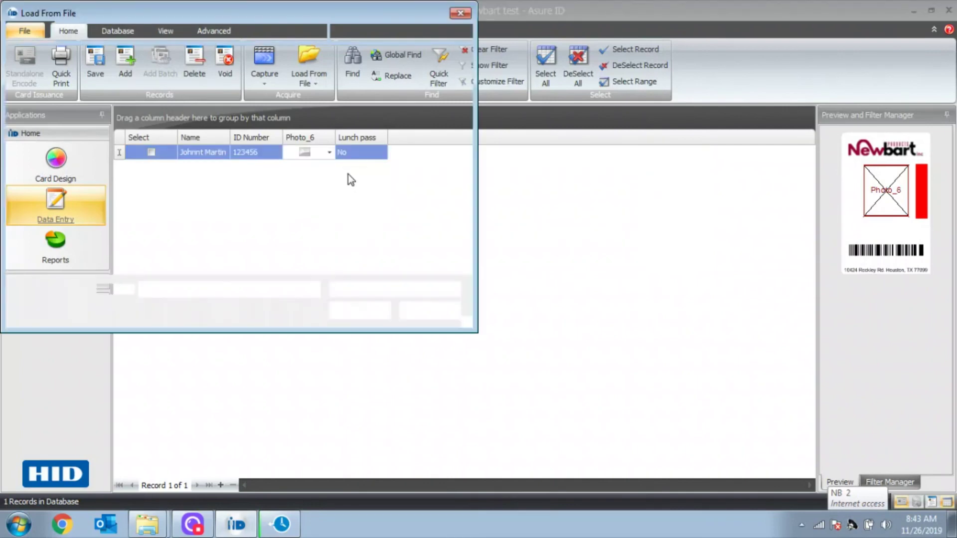
scroll(114, 114, up, 3)
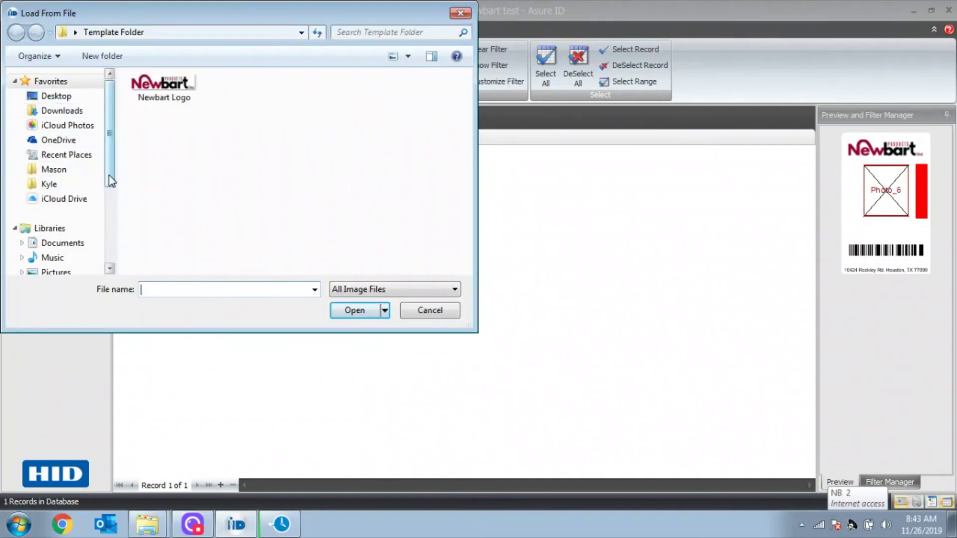
click(77, 99)
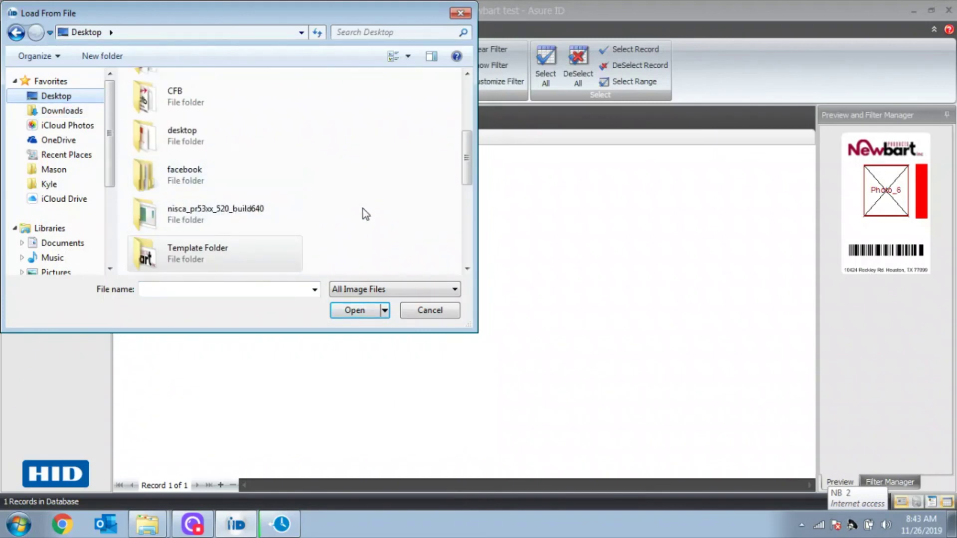
Open the desktop folder in the file browser.
double_click(188, 141)
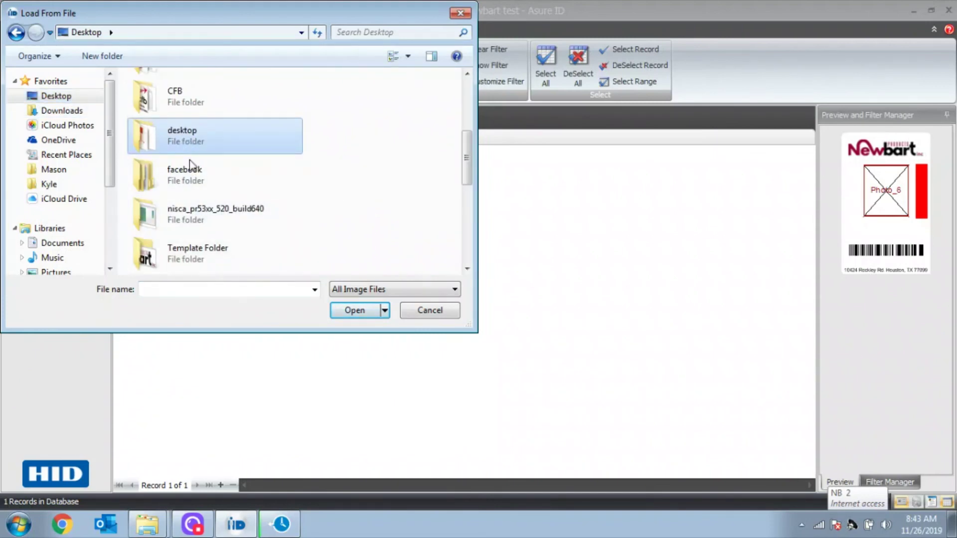
scroll(211, 175, down, 5)
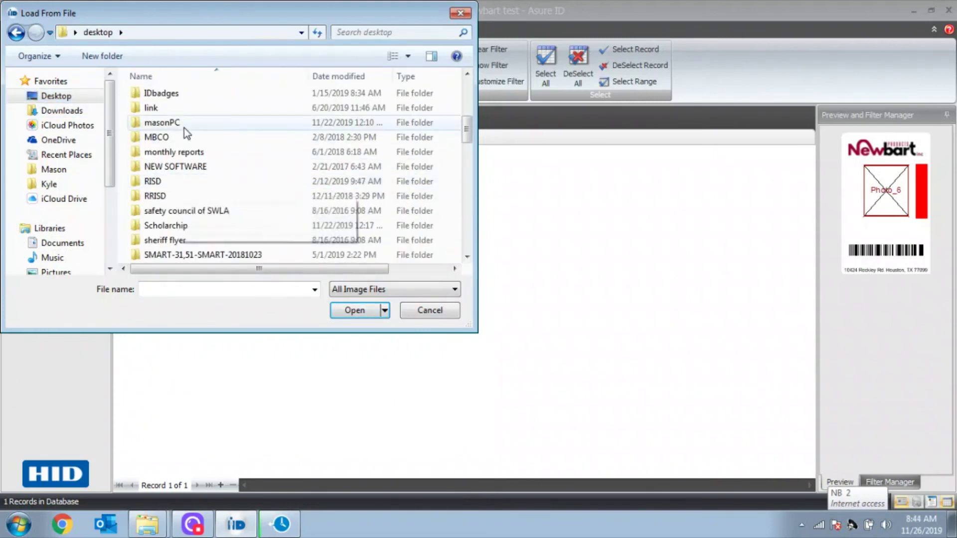
scroll(174, 149, up, 1)
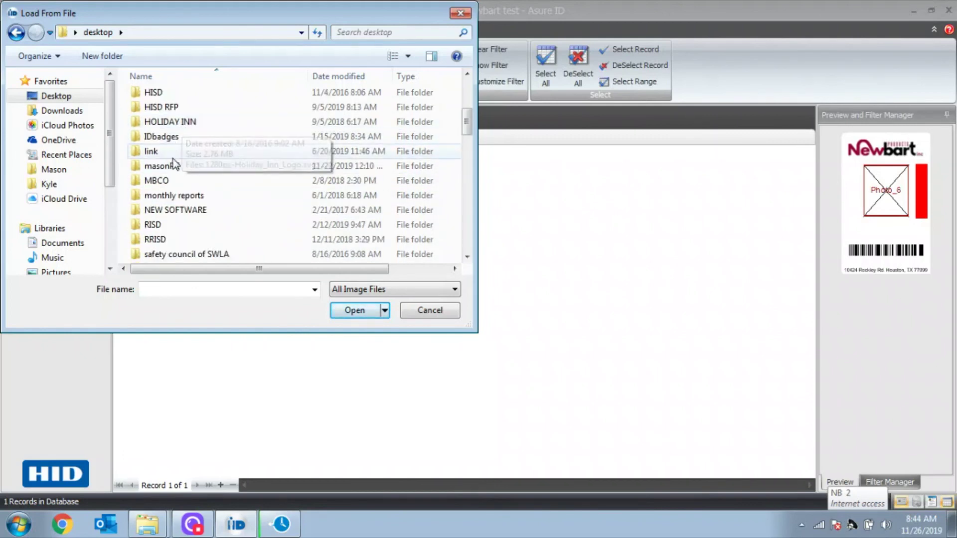
scroll(206, 153, down, 1)
scroll(206, 165, down, 2)
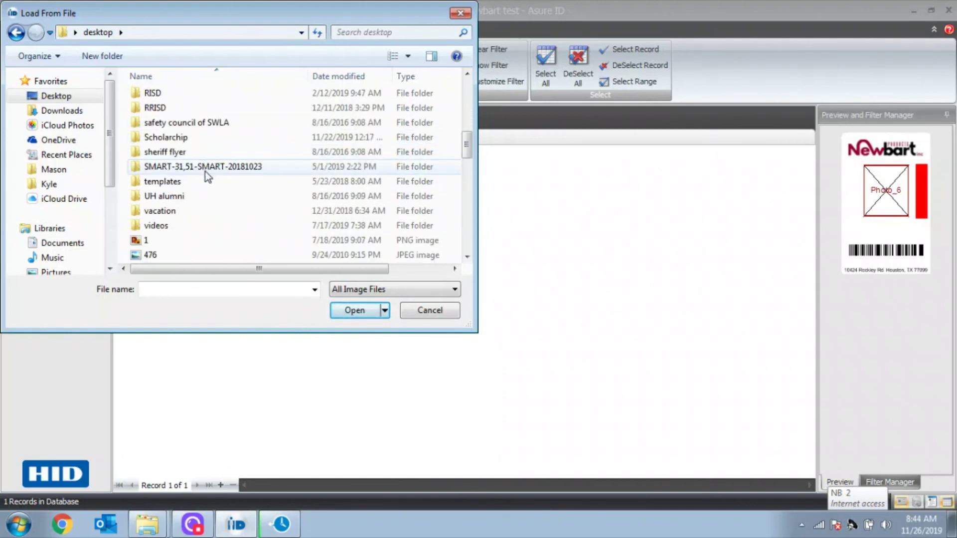
scroll(202, 169, up, 1)
scroll(203, 174, down, 3)
scroll(180, 150, up, 4)
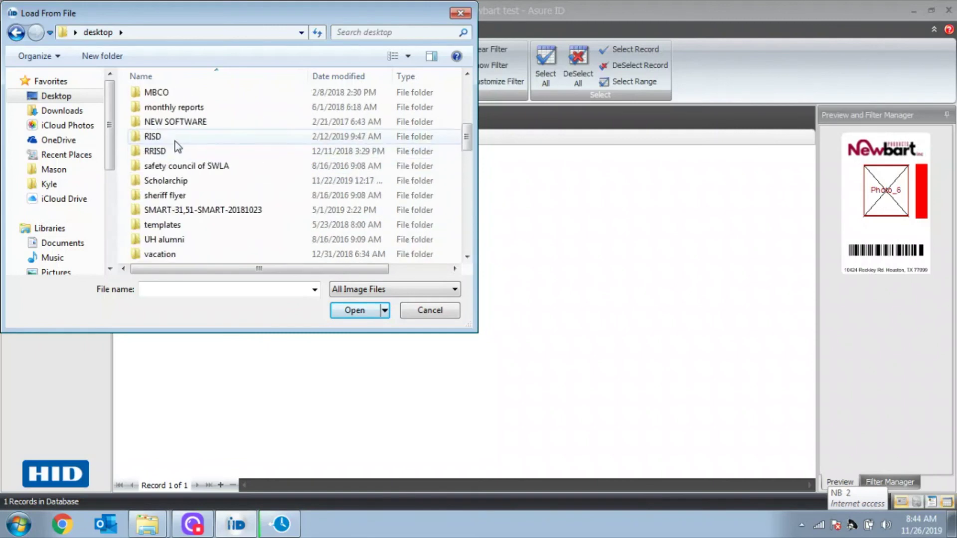
scroll(180, 150, up, 4)
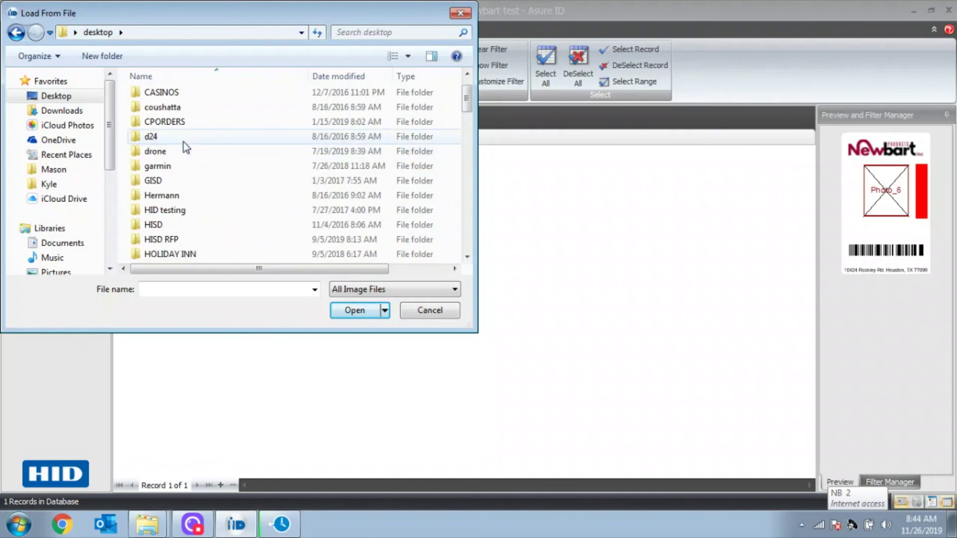
scroll(187, 155, down, 2)
Open the logos folder and load the headshot photo.
click(178, 211)
double_click(179, 212)
scroll(211, 190, down, 4)
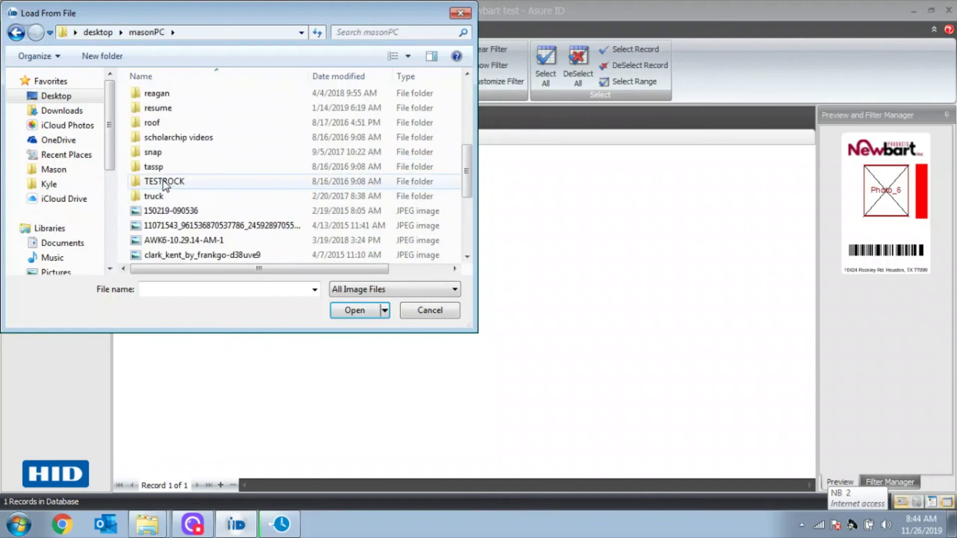
scroll(168, 107, up, 3)
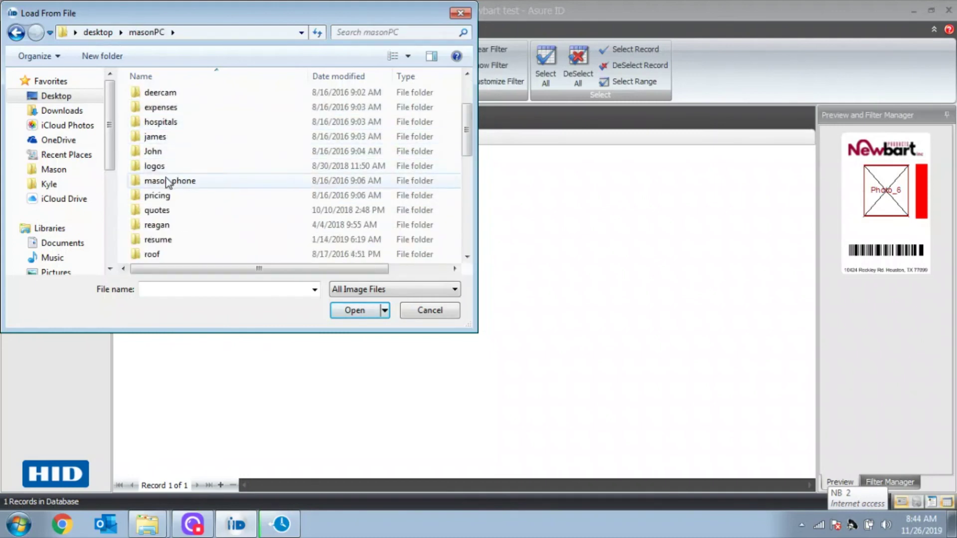
click(161, 171)
double_click(159, 171)
scroll(327, 186, down, 5)
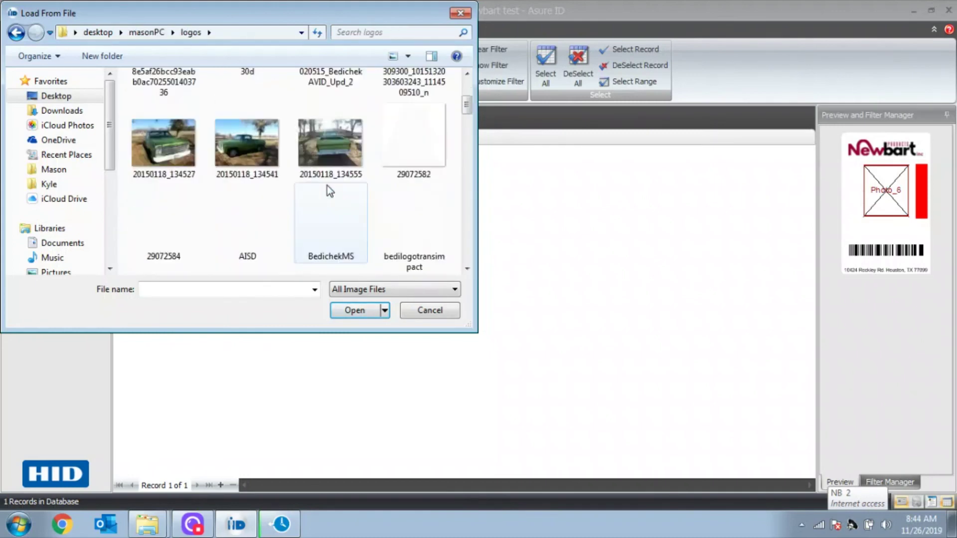
scroll(319, 192, down, 3)
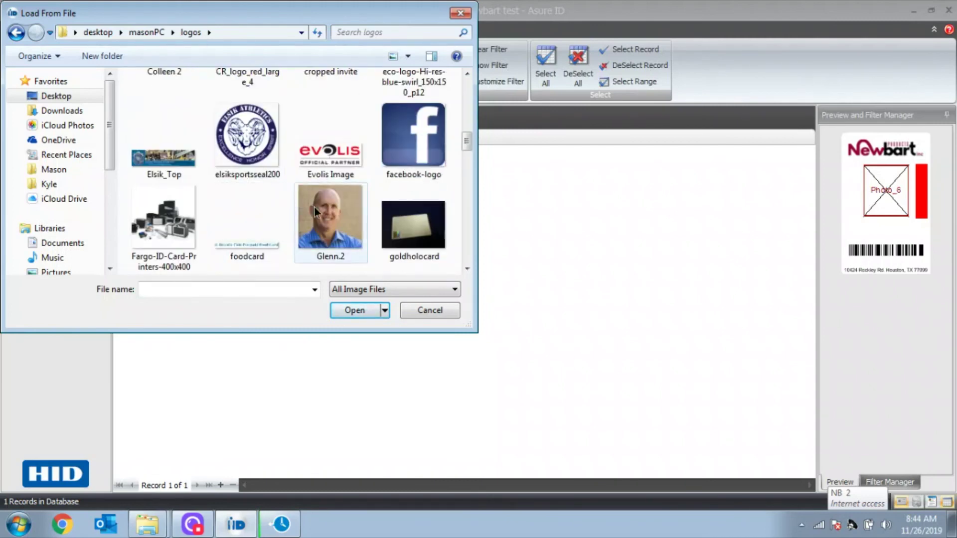
click(337, 261)
click(366, 309)
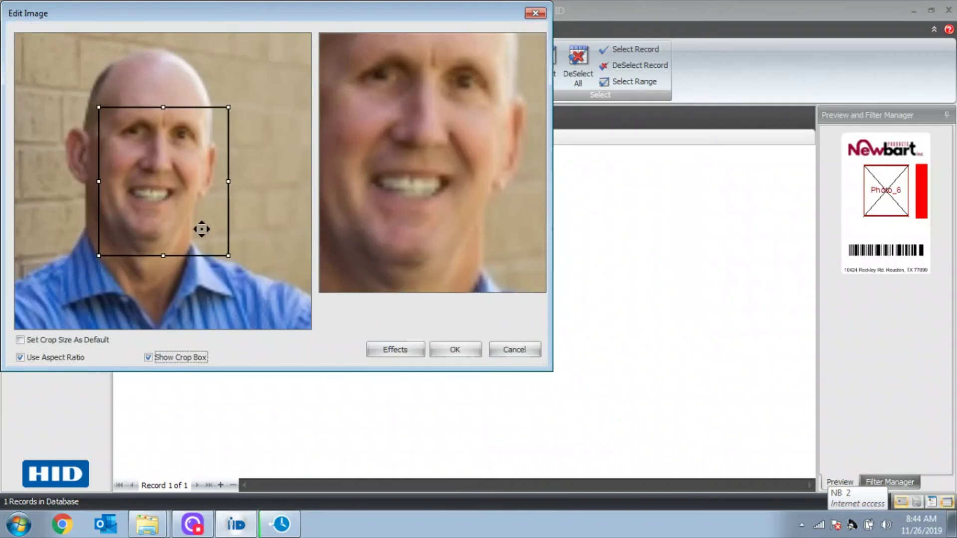
Crop the headshot to head and shoulders and apply it to the record's Photo_6 field.
drag(230, 258, 159, 179)
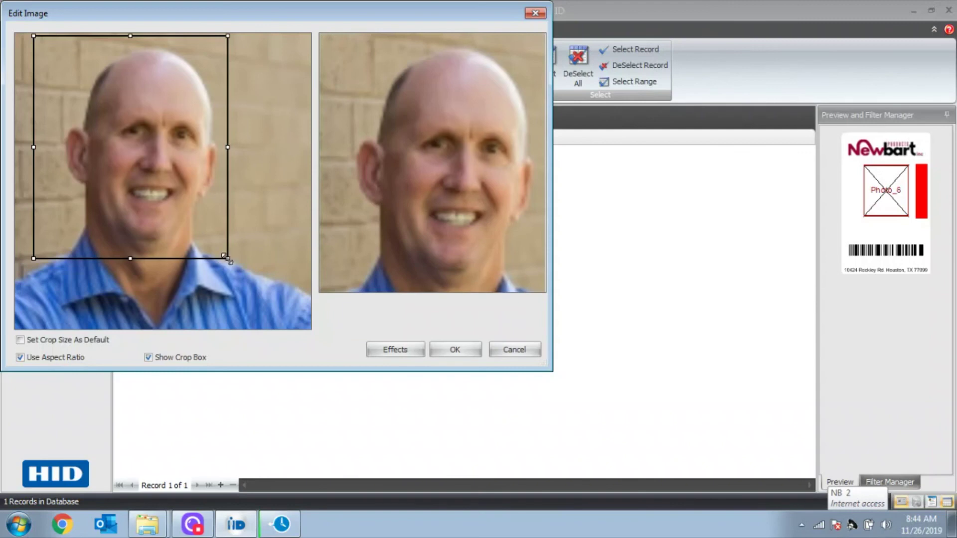
drag(230, 260, 321, 347)
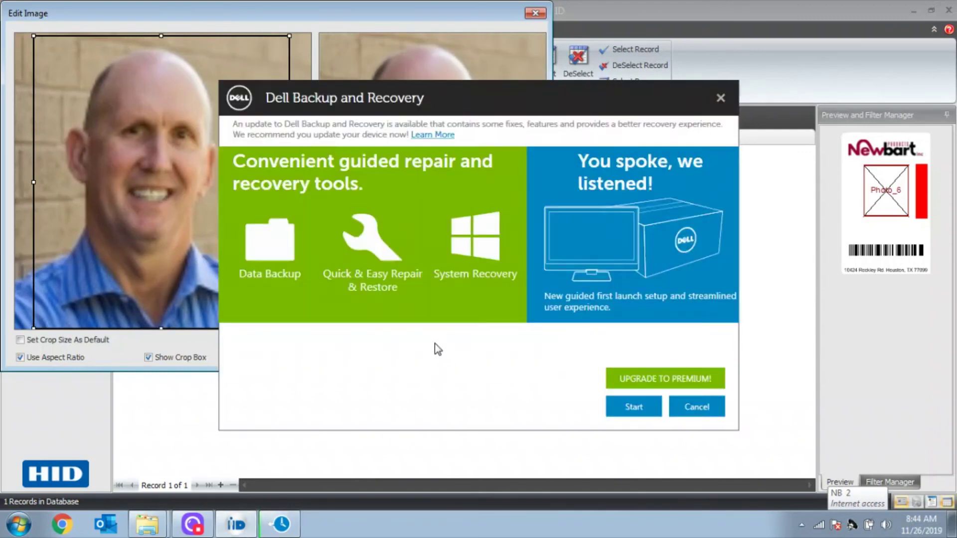
click(438, 349)
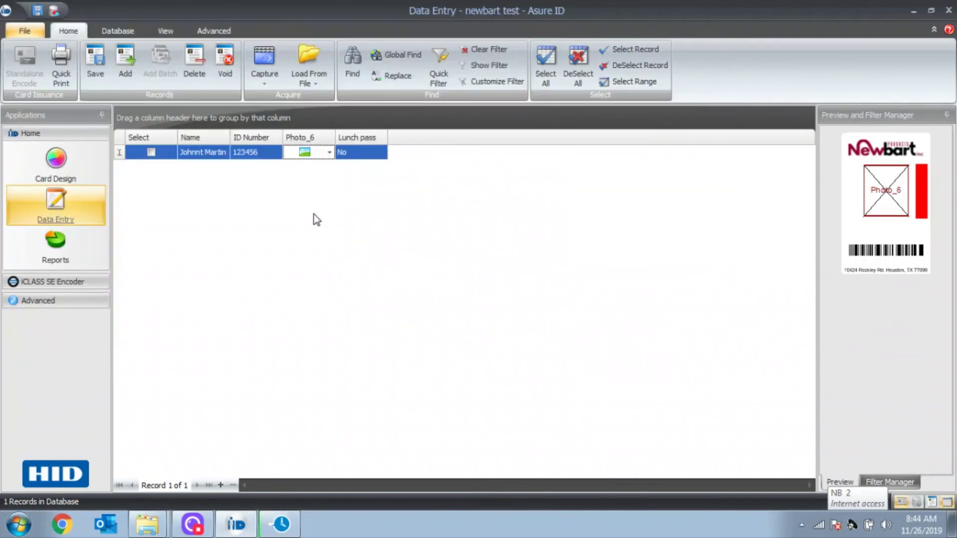
Set Lunch pass to Yes for a green card bar, add the missing 'y' to the first name, and save.
click(37, 10)
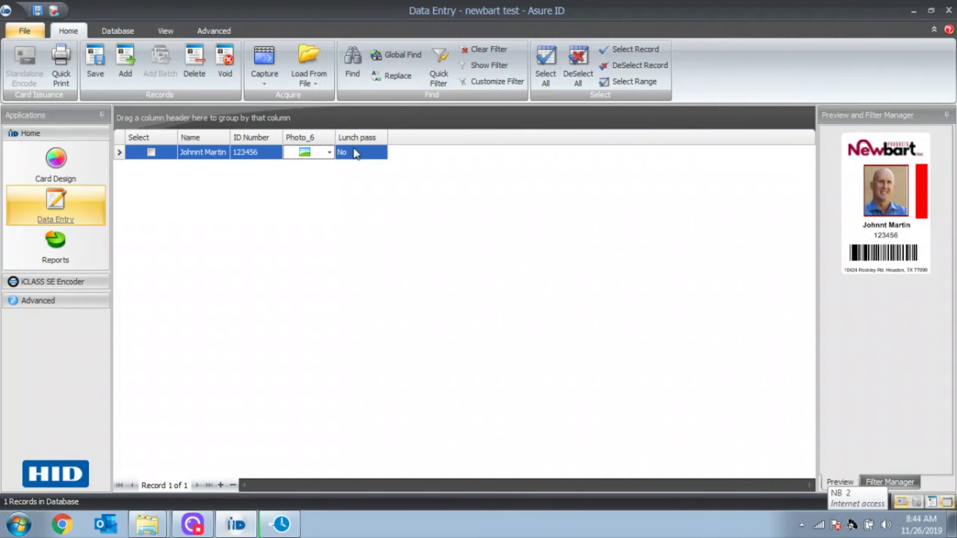
click(373, 154)
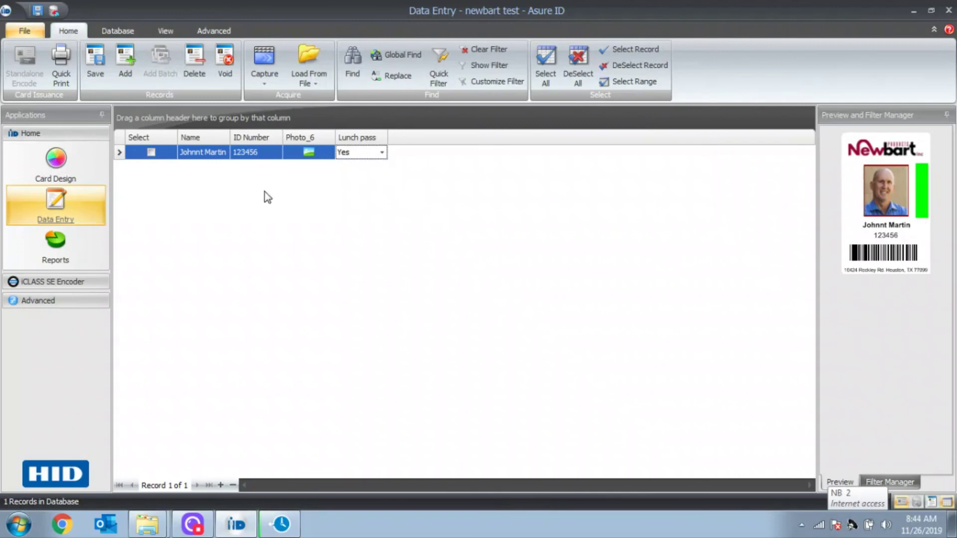
double_click(203, 156)
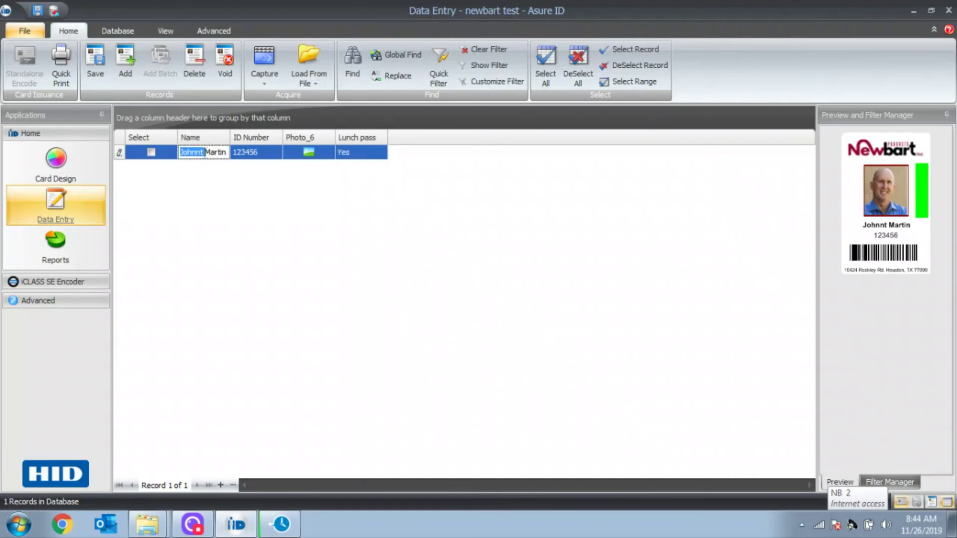
click(204, 152)
text(y)
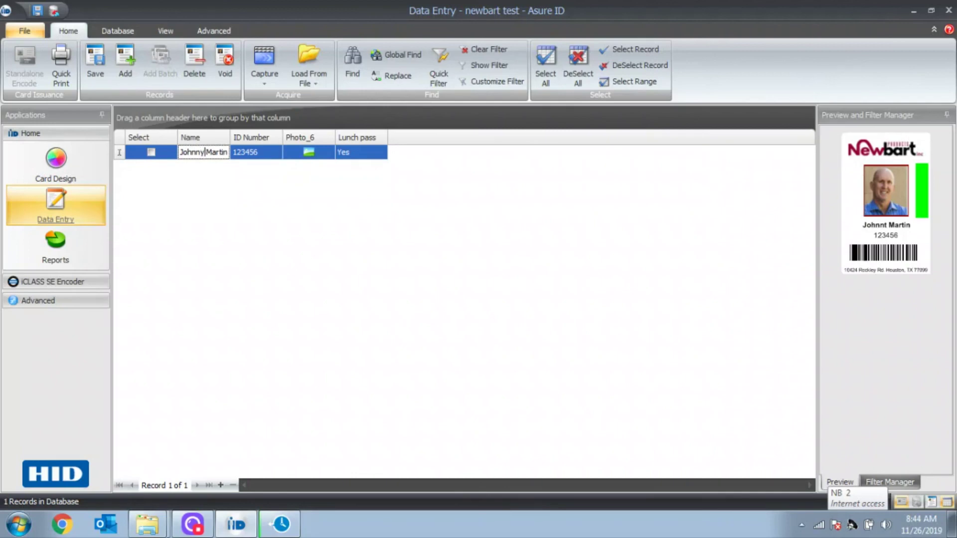
click(36, 9)
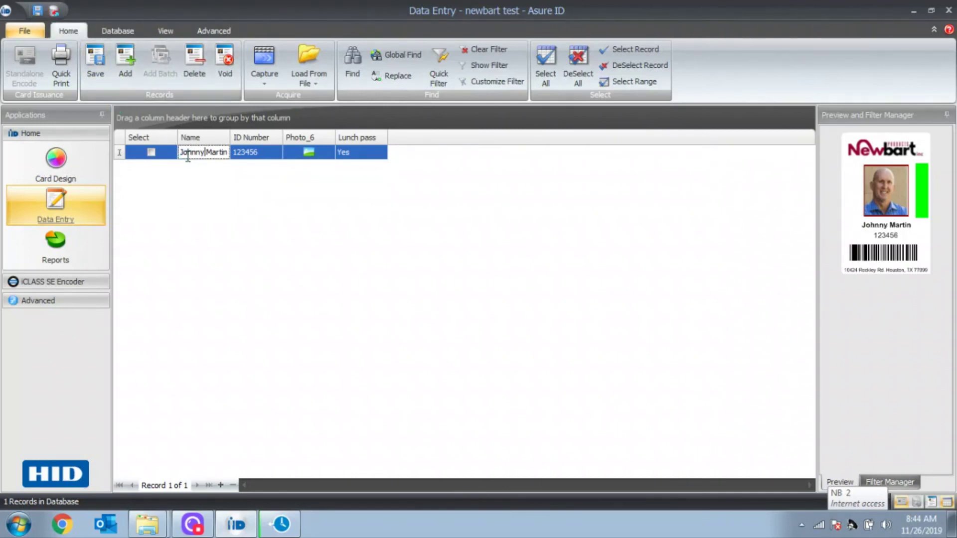